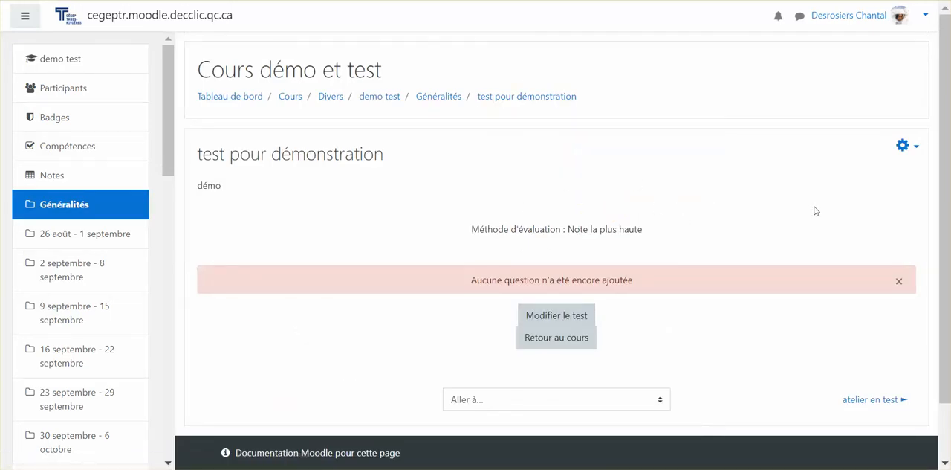
Open the test for editing and add a new question of the type Calculée à choix multiple
{"action": "left_click", "coordinate": [904, 154]}
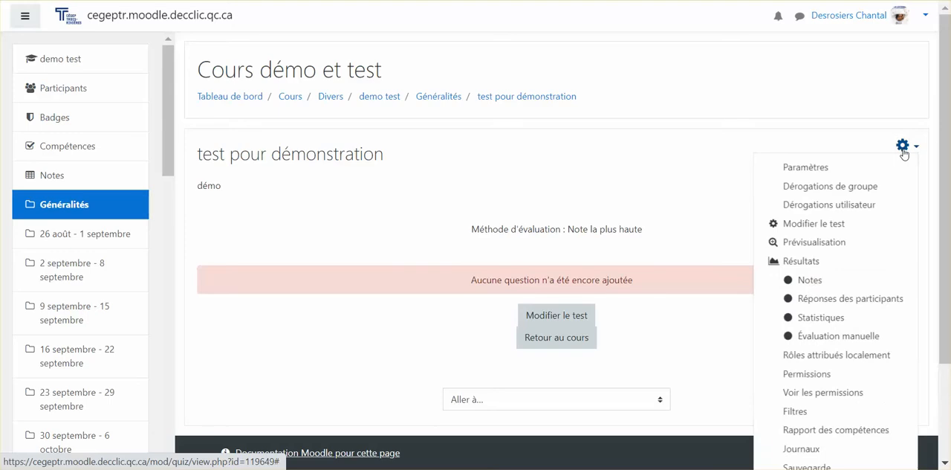
{"action": "left_click", "coordinate": [782, 224]}
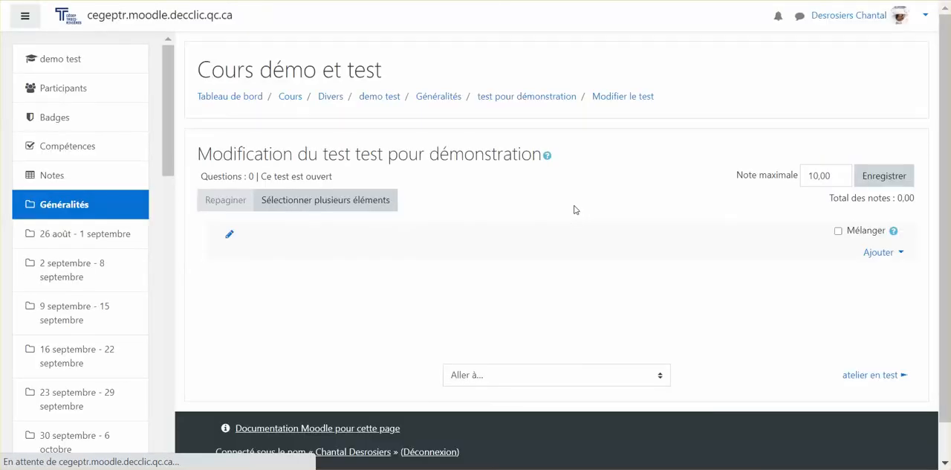
{"action": "left_click", "coordinate": [881, 254]}
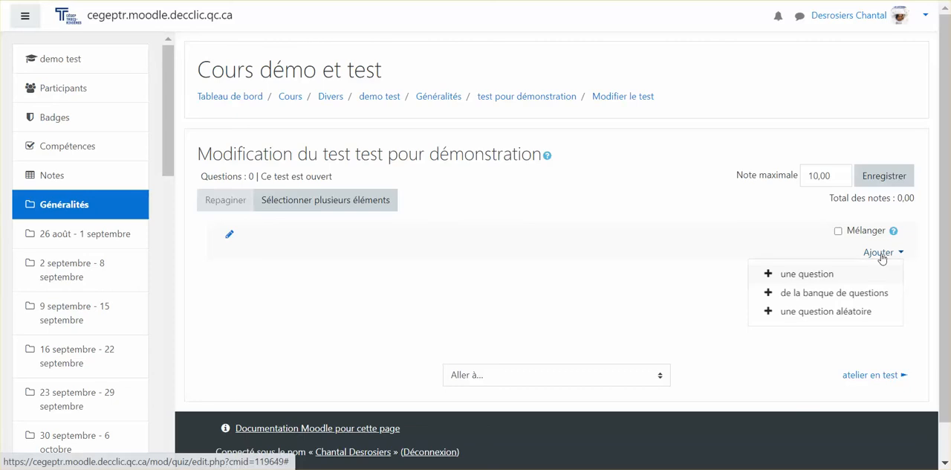
{"action": "left_click", "coordinate": [802, 274]}
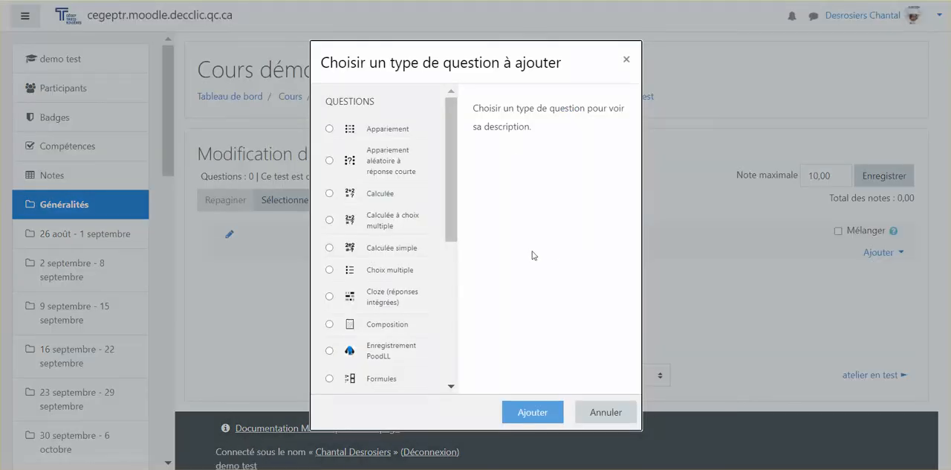
{"action": "left_click", "coordinate": [329, 219]}
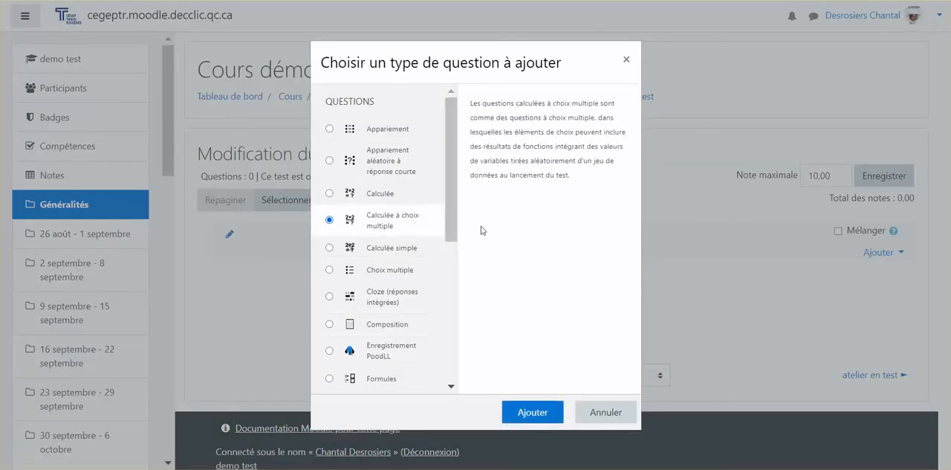
{"action": "left_click", "coordinate": [526, 411]}
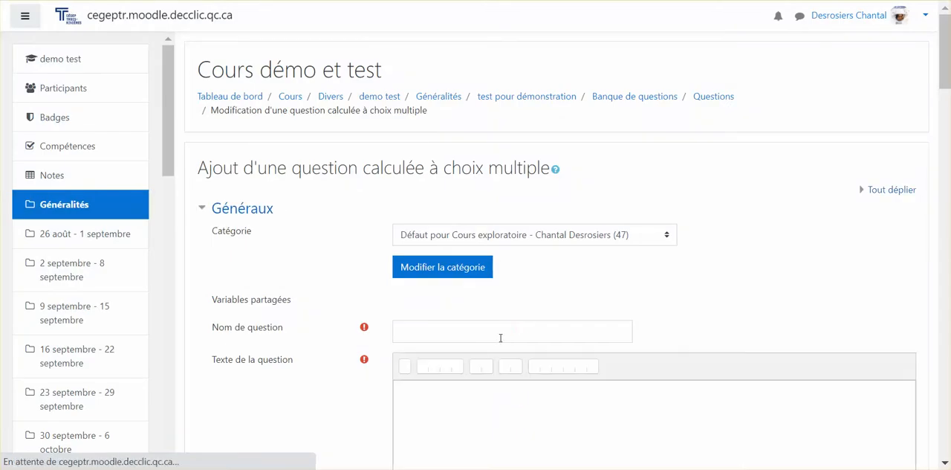
Name the question NYA-Chap1-Einstein_rect_aire_calcul_simple
{"action": "left_click", "coordinate": [492, 332]}
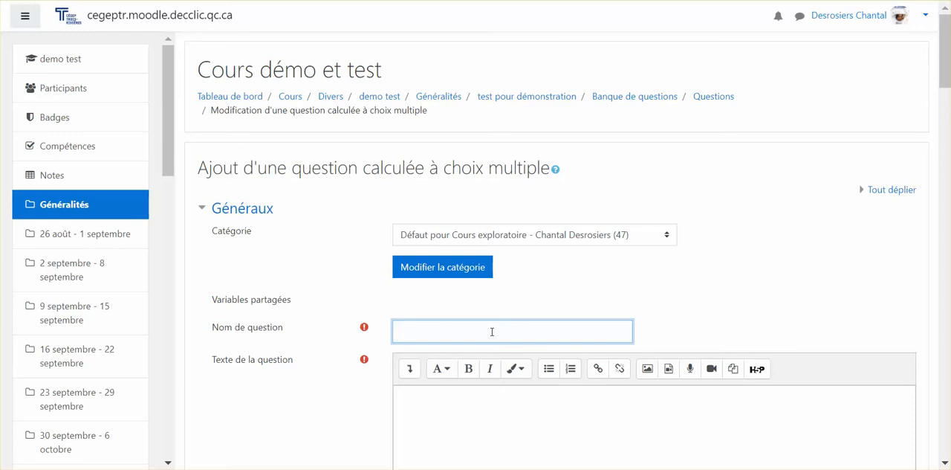
{"action": "type", "text": "NYA-Chap1-Einstein rectang"}
{"action": "key", "text": "BackSpace"}
{"action": "key", "text": "BackSpace"}
{"action": "key", "text": "BackSpace"}
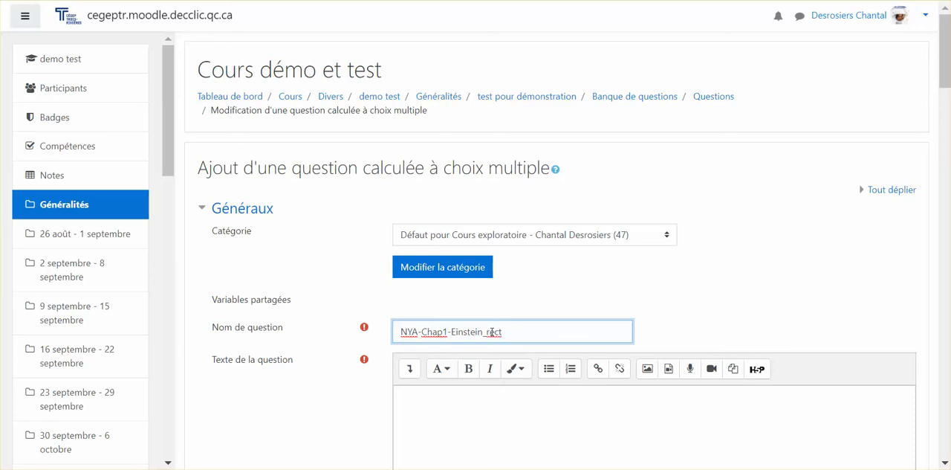
{"action": "type", "text": "_aire_calcul_simple"}
Write the question text "Calculer l'aire d'un rectangle de base de cm et de hauteur de cm.", leaving gaps before both units
{"action": "scroll", "coordinate": [490, 327], "scroll_direction": "down", "scroll_amount": 2}
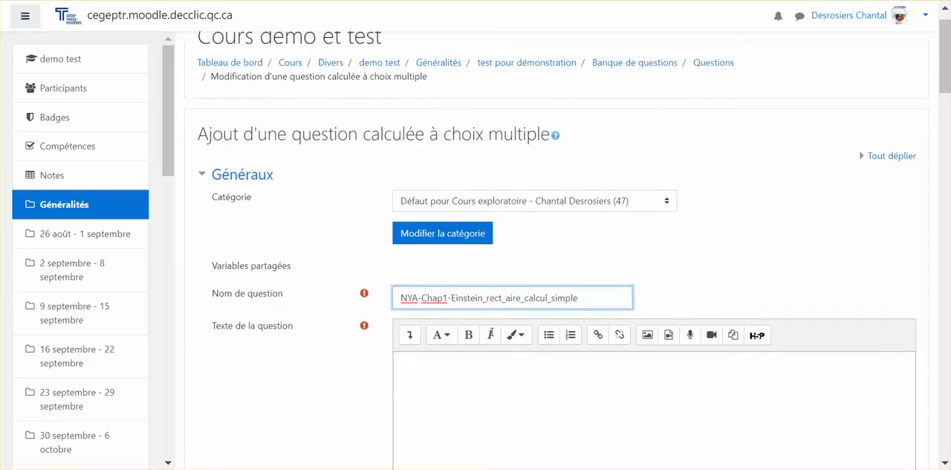
{"action": "left_click", "coordinate": [485, 308]}
{"action": "type", "text": "Calculer"}
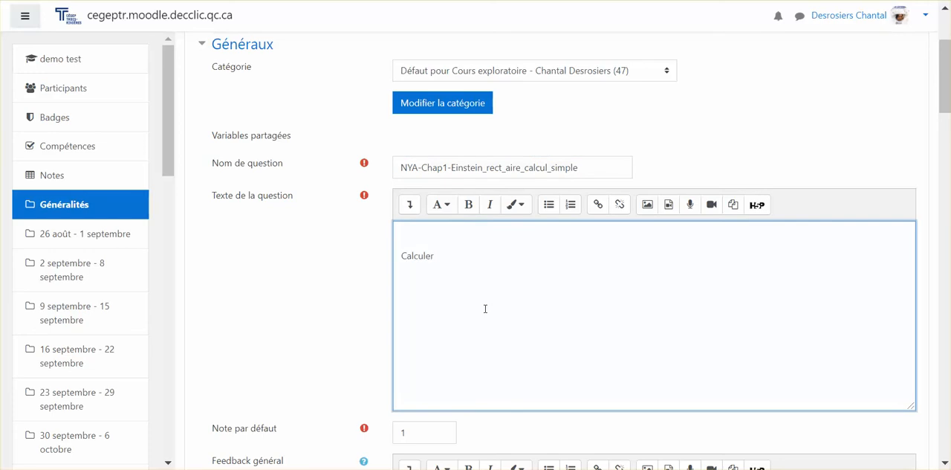
{"action": "type", "text": " l'aire d'un rectangle de"}
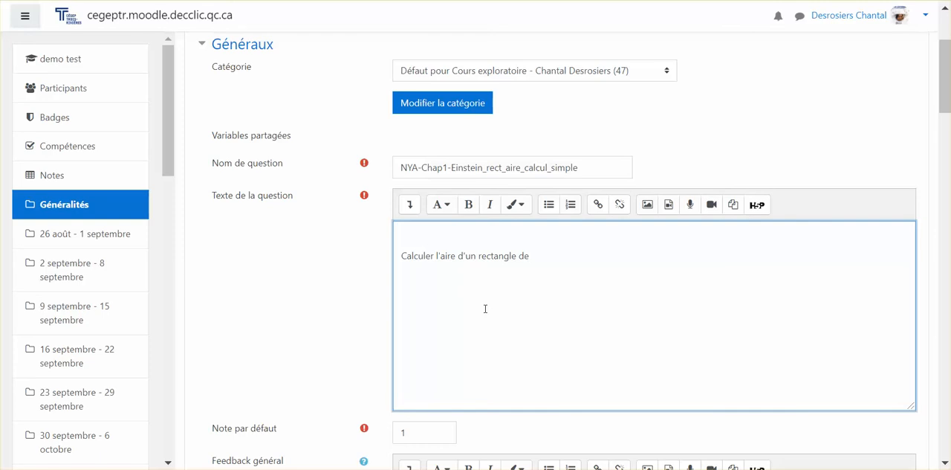
{"action": "type", "text": " base de    cm et de hauteur de "}
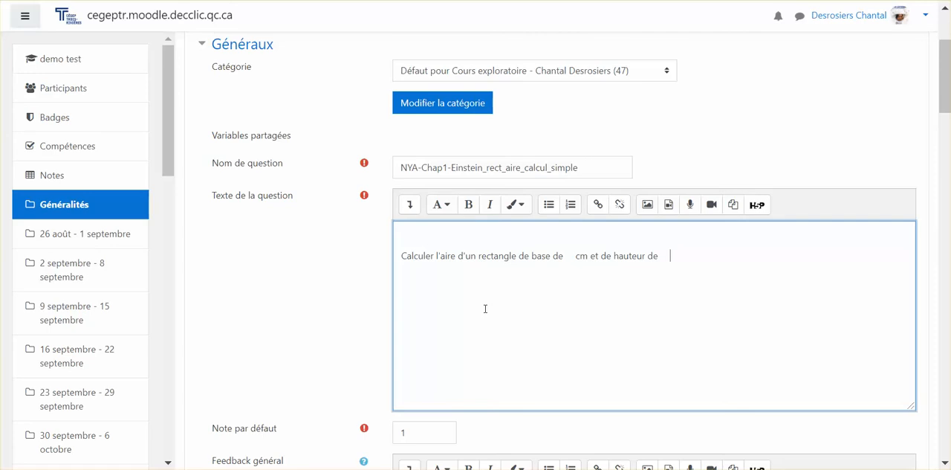
{"action": "type", "text": "   cm."}
Insert the variables {base} and {hauteur} into the gaps before the two cm units in the question text
{"action": "left_click", "coordinate": [567, 256]}
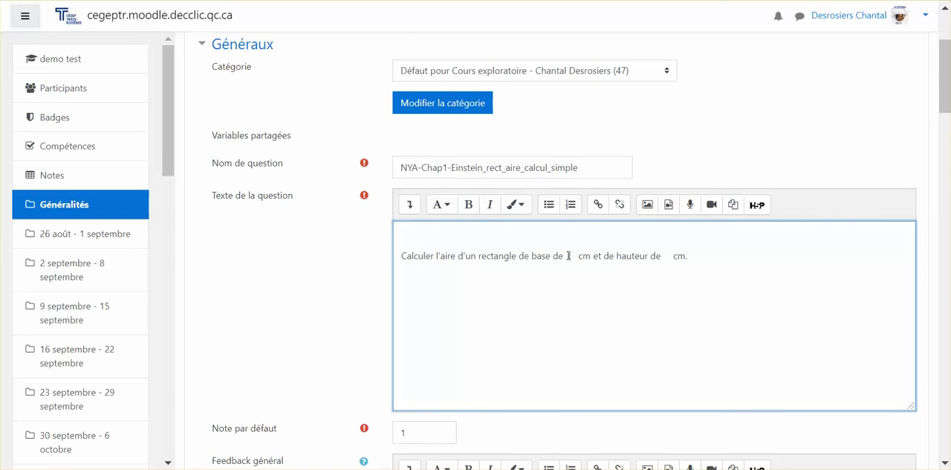
{"action": "type", "text": "base}"}
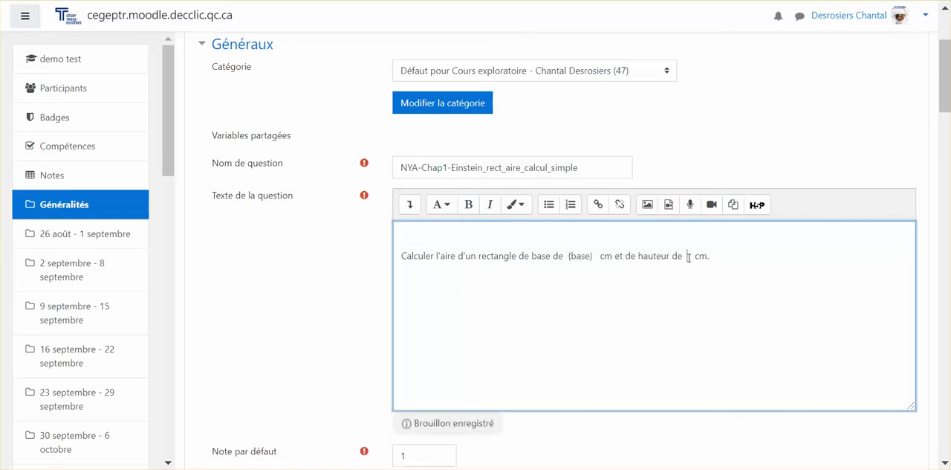
{"action": "type", "text": "{hauteur}"}
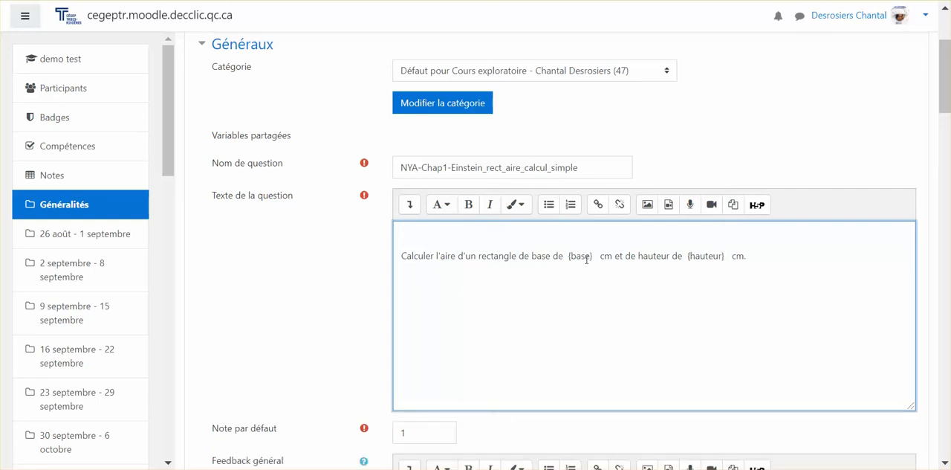
{"action": "scroll", "coordinate": [685, 278], "scroll_direction": "down", "scroll_amount": 2}
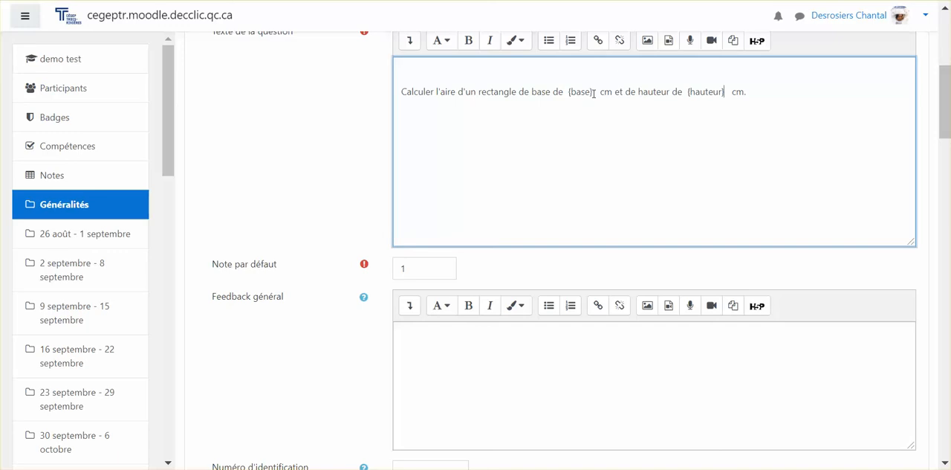
{"action": "left_click_drag", "start_coordinate": [594, 92], "coordinate": [566, 94]}
{"action": "left_click_drag", "start_coordinate": [686, 92], "coordinate": [724, 94]}
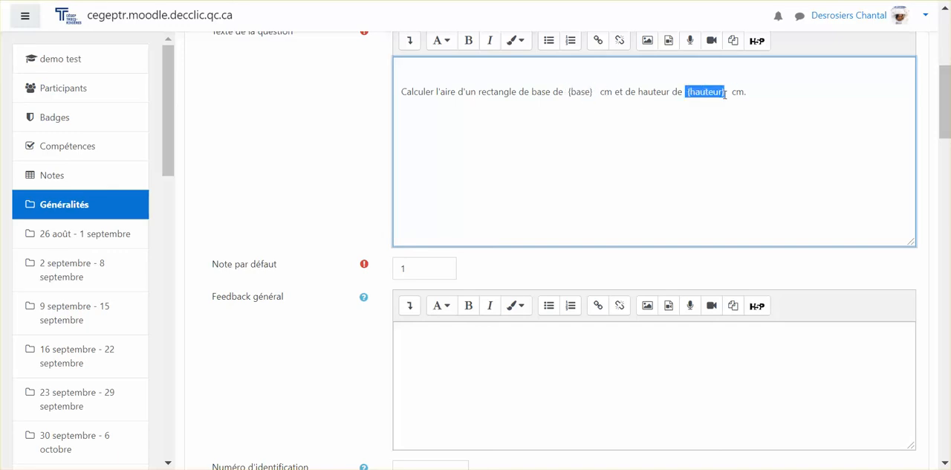
{"action": "left_click", "coordinate": [612, 170]}
{"action": "left_click_drag", "start_coordinate": [594, 91], "coordinate": [568, 98]}
Keep the question on Une seule réponse and number the choices as a., b., c., etc
{"action": "scroll", "coordinate": [552, 174], "scroll_direction": "down", "scroll_amount": 5}
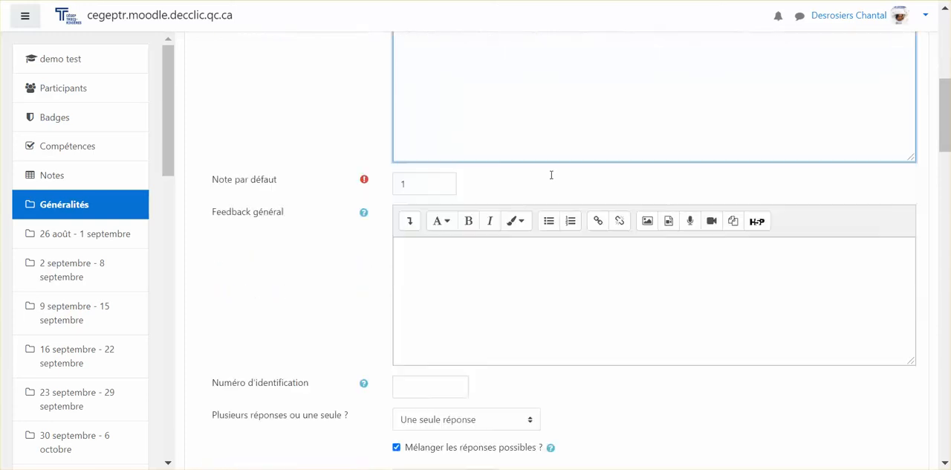
{"action": "left_click", "coordinate": [446, 262]}
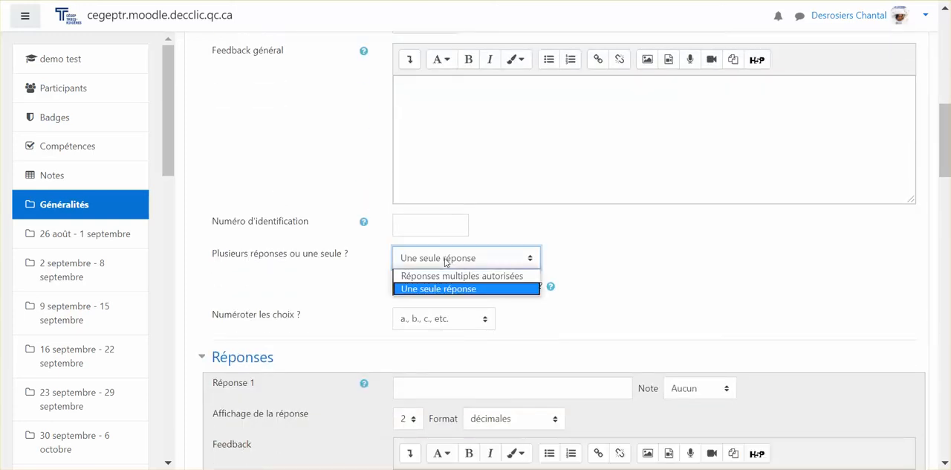
{"action": "left_click", "coordinate": [440, 288]}
{"action": "scroll", "coordinate": [441, 291], "scroll_direction": "down", "scroll_amount": 1}
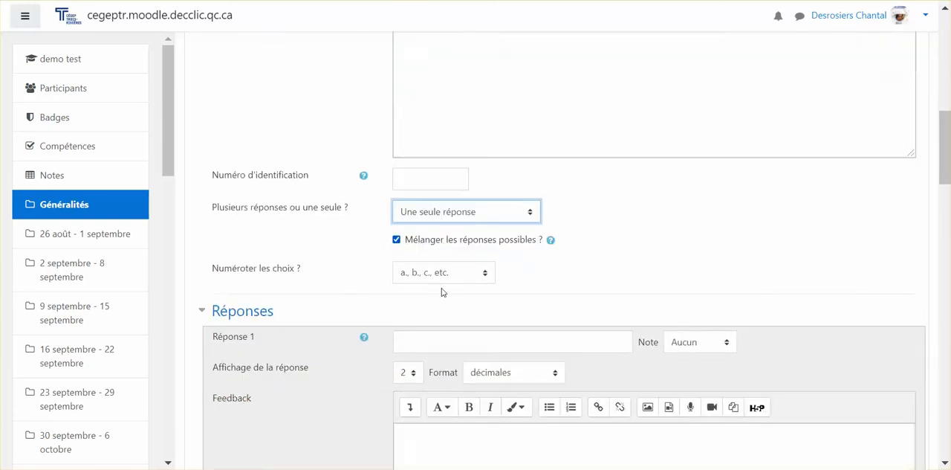
{"action": "left_click", "coordinate": [464, 178]}
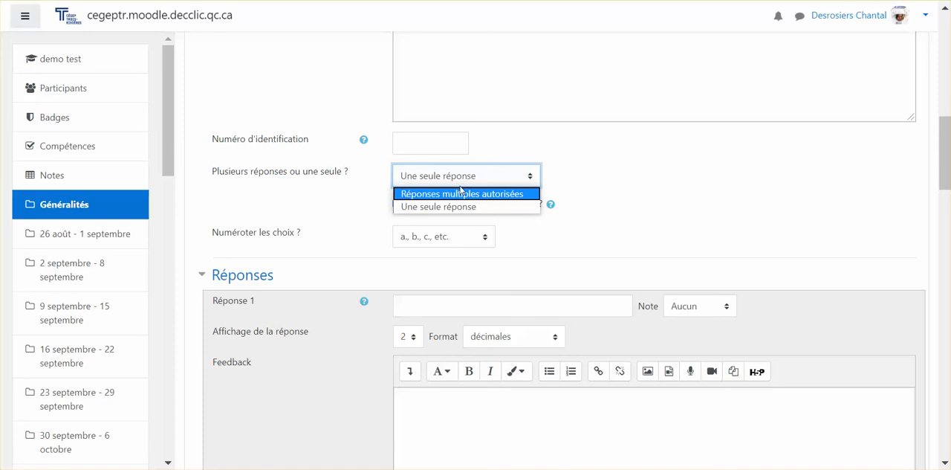
{"action": "left_click", "coordinate": [452, 176]}
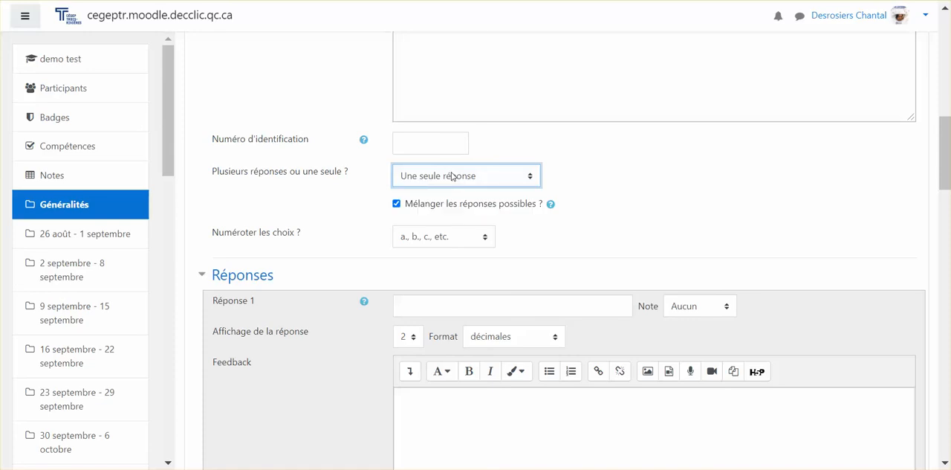
{"action": "left_click", "coordinate": [449, 236]}
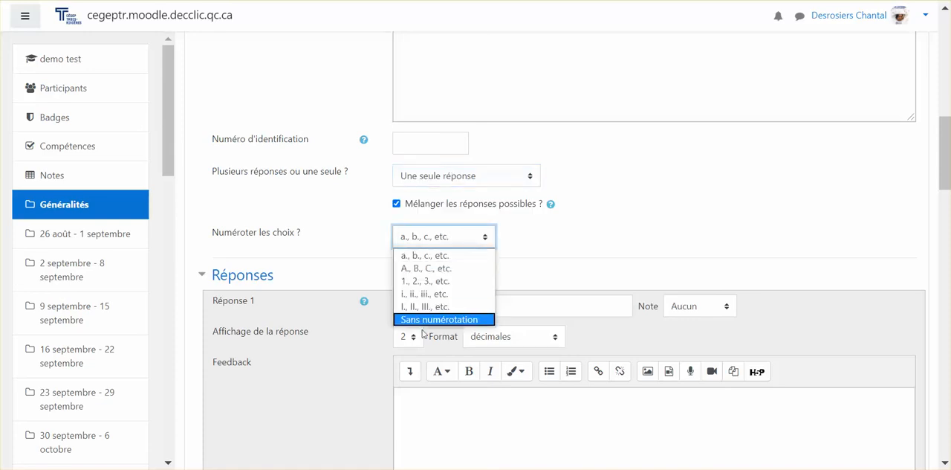
{"action": "left_click", "coordinate": [424, 255]}
Enter the formula {={base} * {hauteur} } as Réponse 1, reusing the height variable from the question text, and copy the whole formula
{"action": "scroll", "coordinate": [460, 247], "scroll_direction": "down", "scroll_amount": 1}
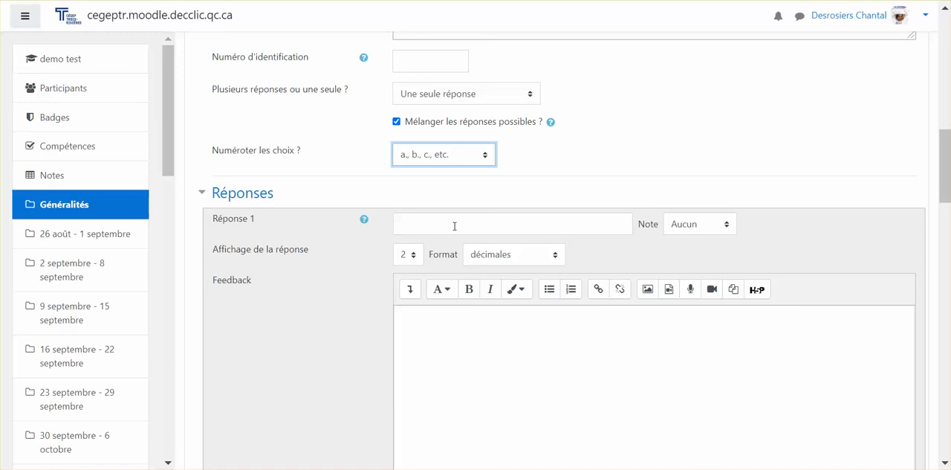
{"action": "left_click", "coordinate": [455, 226]}
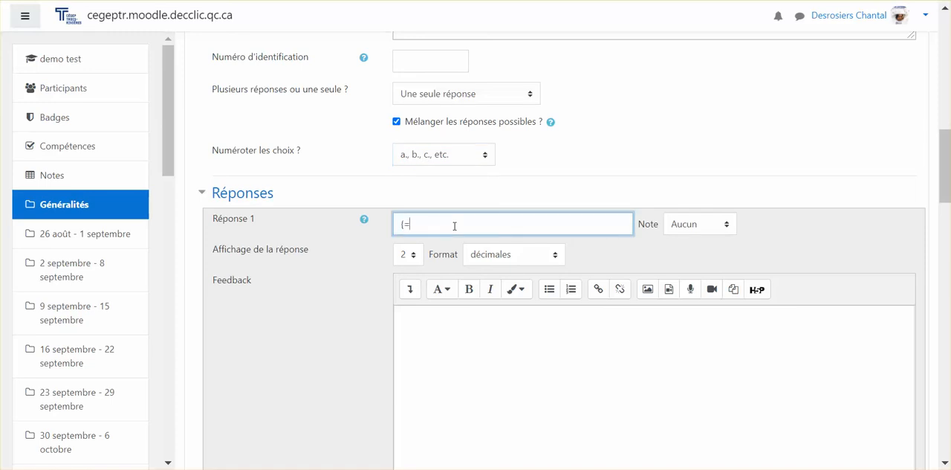
{"action": "type", "text": "{={base} *"}
{"action": "scroll", "coordinate": [454, 226], "scroll_direction": "up", "scroll_amount": 10}
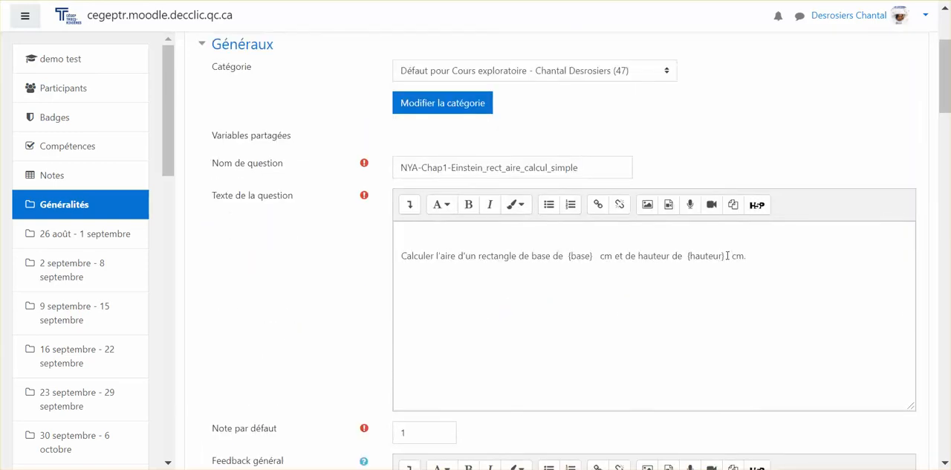
{"action": "left_click_drag", "start_coordinate": [726, 256], "coordinate": [685, 263]}
{"action": "key", "text": "ctrl+c"}
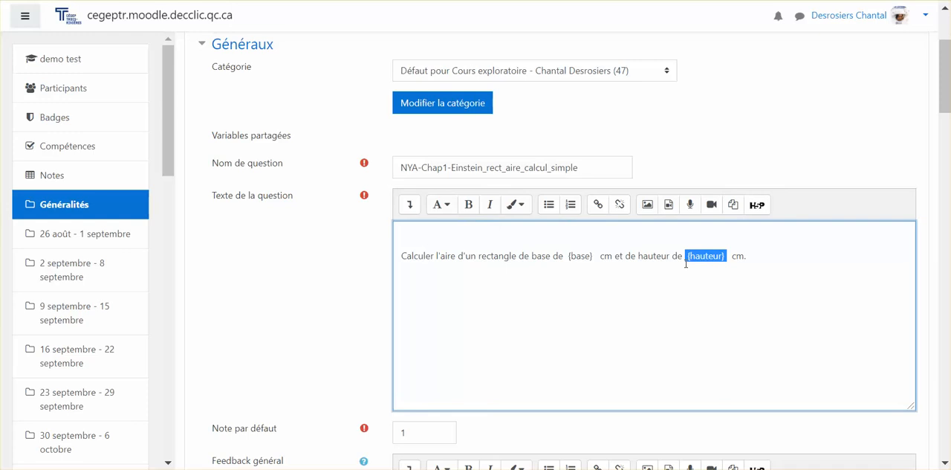
{"action": "scroll", "coordinate": [685, 263], "scroll_direction": "down", "scroll_amount": 7}
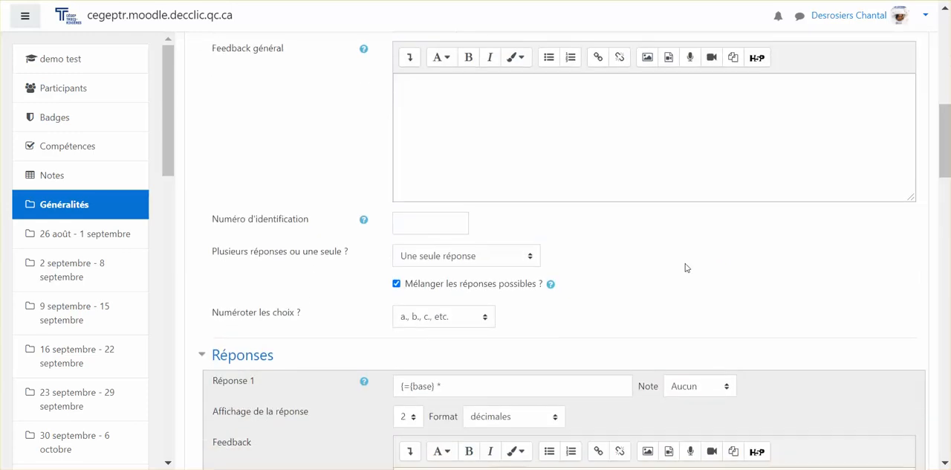
{"action": "left_click", "coordinate": [484, 307]}
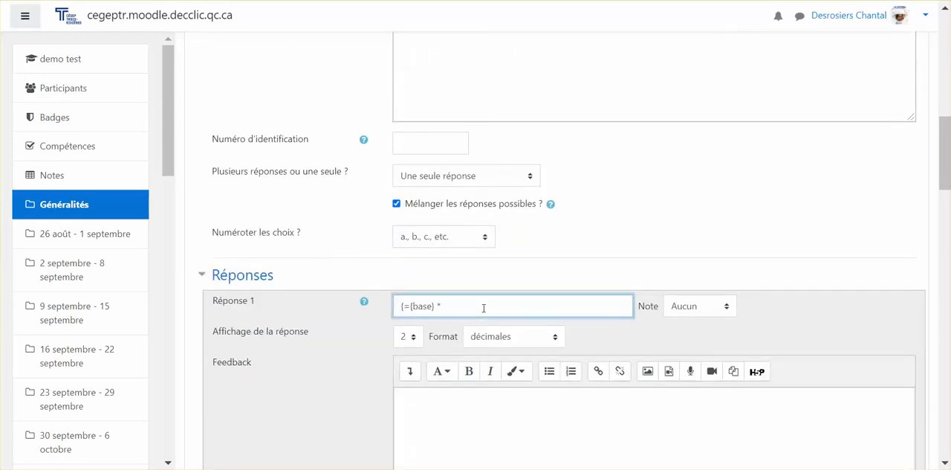
{"action": "key", "text": "ctrl+v"}
{"action": "type", "text": "}"}
{"action": "left_click_drag", "start_coordinate": [484, 307], "coordinate": [395, 311]}
{"action": "key", "text": "ctrl+c"}
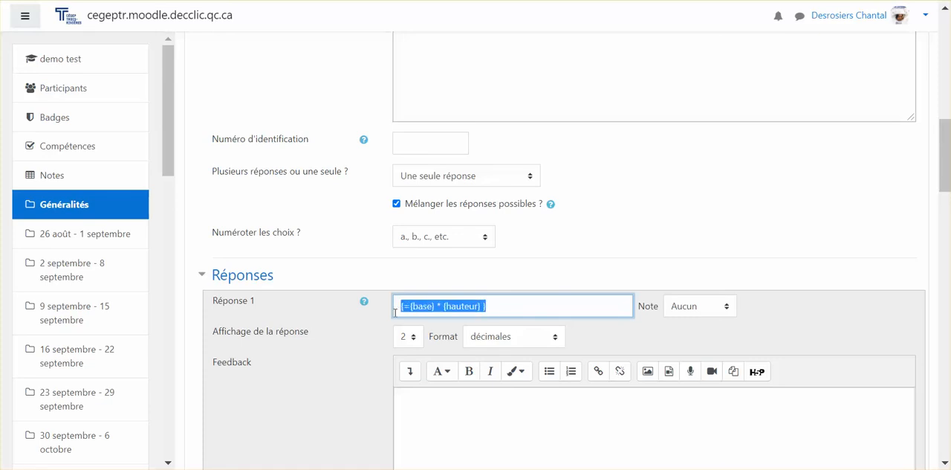
Set the grade of Réponse 1 to 100% and its answer display to 0 decimals
{"action": "left_click", "coordinate": [698, 301]}
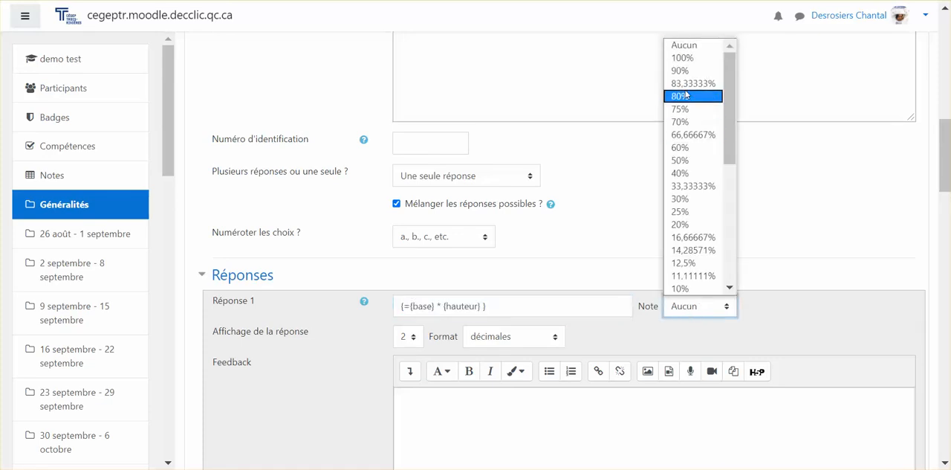
{"action": "left_click", "coordinate": [683, 58]}
{"action": "scroll", "coordinate": [554, 168], "scroll_direction": "down", "scroll_amount": 2}
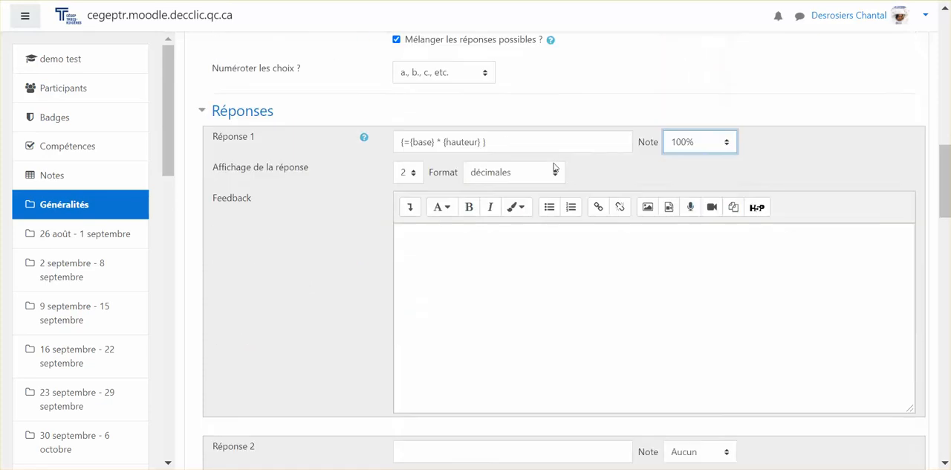
{"action": "left_click", "coordinate": [414, 177]}
{"action": "left_click", "coordinate": [410, 190]}
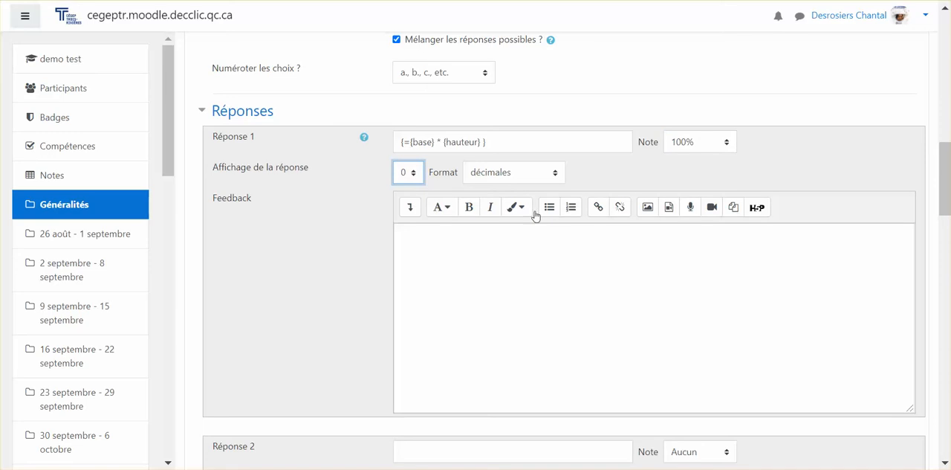
Paste the copied formula {={base} * {hauteur} } into Réponse 2
{"action": "scroll", "coordinate": [541, 215], "scroll_direction": "down", "scroll_amount": 3}
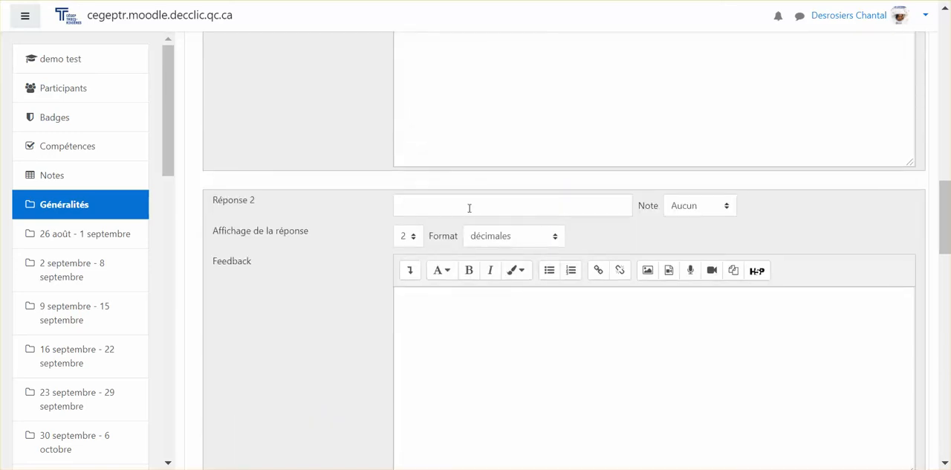
{"action": "left_click", "coordinate": [468, 208]}
{"action": "key", "text": "ctrl+v"}
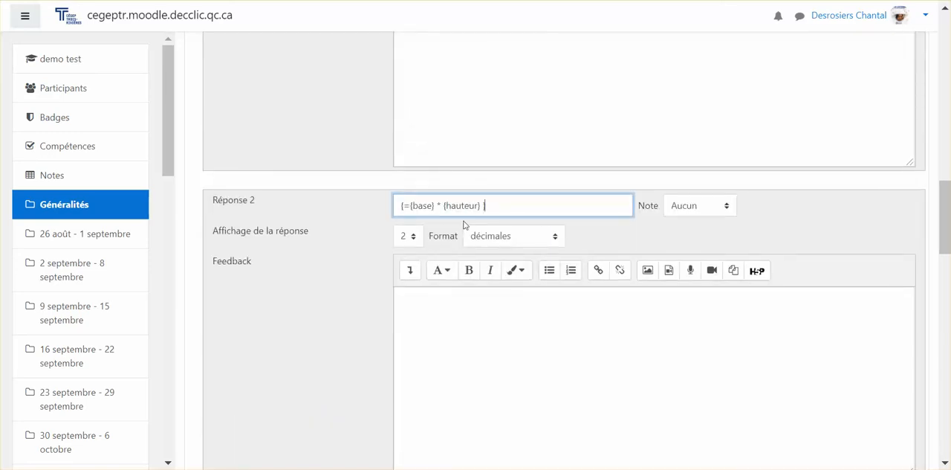
Change the Réponse 2 formula to {={base} + {hauteur} } and set its answer display to 0 decimals
{"action": "left_click_drag", "start_coordinate": [443, 205], "coordinate": [437, 205]}
{"action": "key", "text": "BackSpace"}
{"action": "type", "text": "*"}
{"action": "key", "text": "BackSpace"}
{"action": "type", "text": "+"}
{"action": "left_click", "coordinate": [408, 235]}
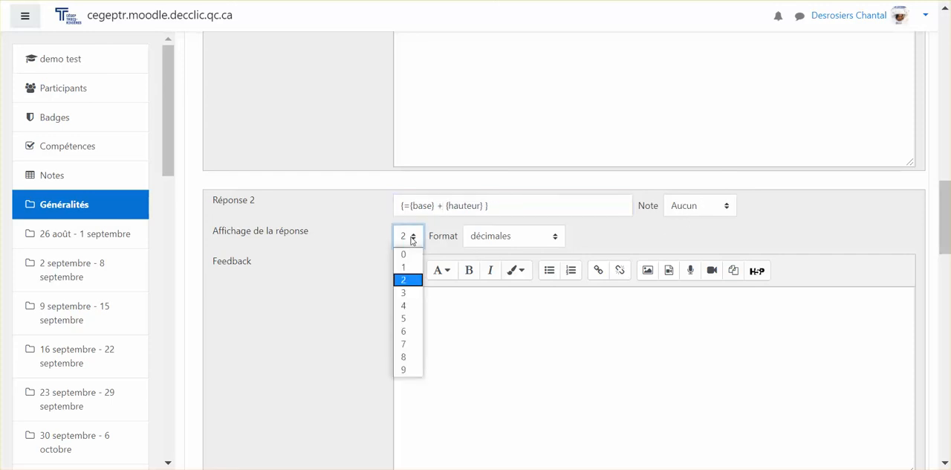
{"action": "left_click", "coordinate": [405, 252]}
Copy the whole Réponse 2 formula into Réponse 3
{"action": "left_click_drag", "start_coordinate": [514, 211], "coordinate": [364, 226]}
{"action": "key", "text": "ctrl+c"}
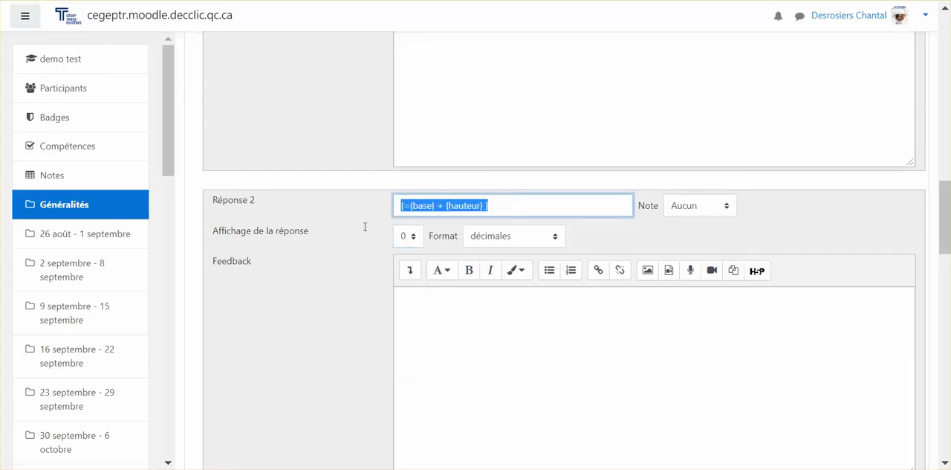
{"action": "scroll", "coordinate": [361, 254], "scroll_direction": "down", "scroll_amount": 5}
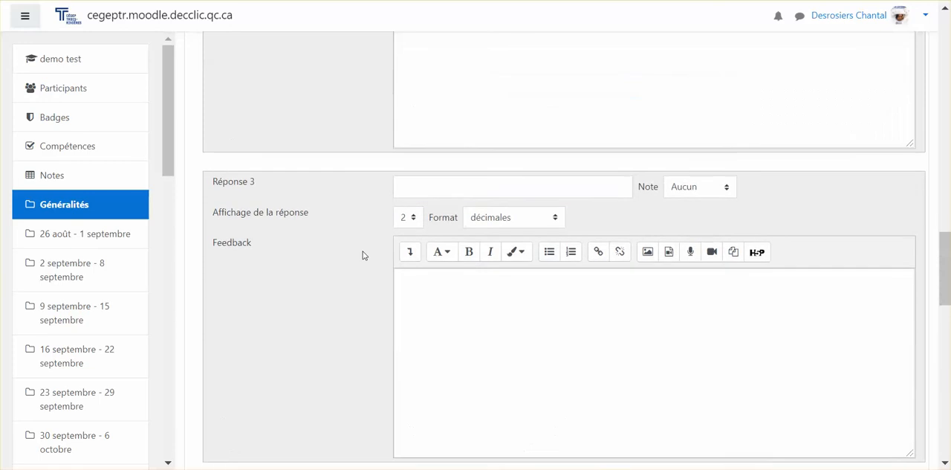
{"action": "left_click", "coordinate": [456, 187]}
{"action": "key", "text": "ctrl+v"}
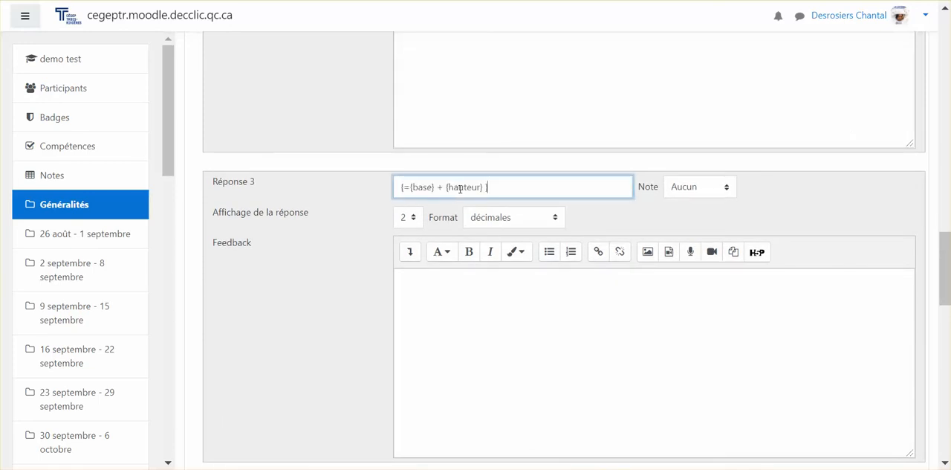
Edit the Réponse 3 formula to read {={base}*{base} }, replacing the height variable and the plus sign
{"action": "left_click_drag", "start_coordinate": [430, 188], "coordinate": [479, 187]}
{"action": "left_click", "coordinate": [479, 188]}
{"action": "key", "text": "BackSpace"}
{"action": "key", "text": "BackSpace"}
{"action": "key", "text": "BackSpace"}
{"action": "key", "text": "BackSpace"}
{"action": "key", "text": "BackSpace"}
{"action": "key", "text": "BackSpace"}
{"action": "type", "text": "base"}
{"action": "key", "text": "Delete"}
{"action": "left_click", "coordinate": [446, 187]}
{"action": "key", "text": "BackSpace"}
{"action": "key", "text": "BackSpace"}
{"action": "key", "text": "BackSpace"}
{"action": "type", "text": "*"}
Copy the Réponse 3 formula and set that answer's display to 0 decimals
{"action": "left_click_drag", "start_coordinate": [483, 191], "coordinate": [396, 196]}
{"action": "key", "text": "ctrl+c"}
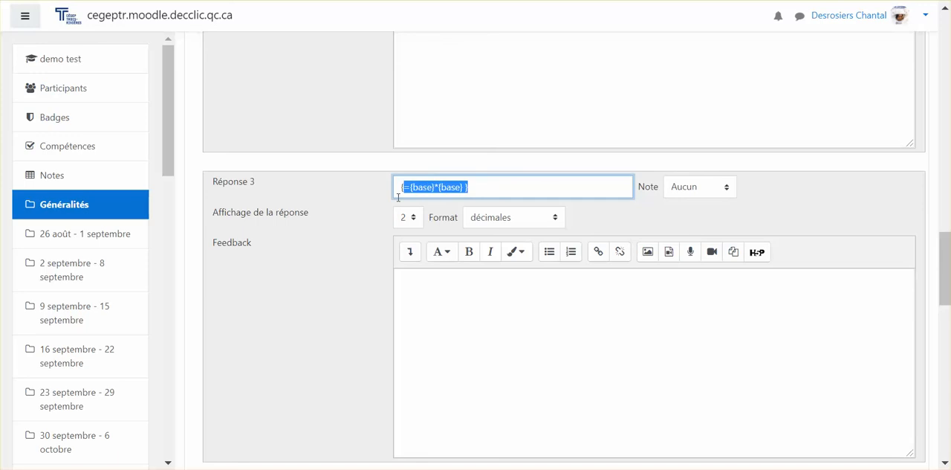
{"action": "scroll", "coordinate": [396, 196], "scroll_direction": "down", "scroll_amount": 4}
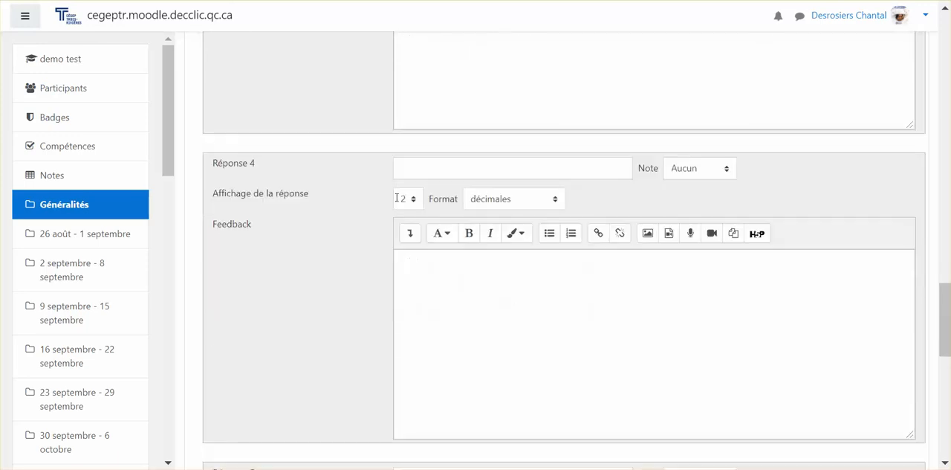
{"action": "scroll", "coordinate": [421, 165], "scroll_direction": "up", "scroll_amount": 1}
{"action": "left_click", "coordinate": [408, 135]}
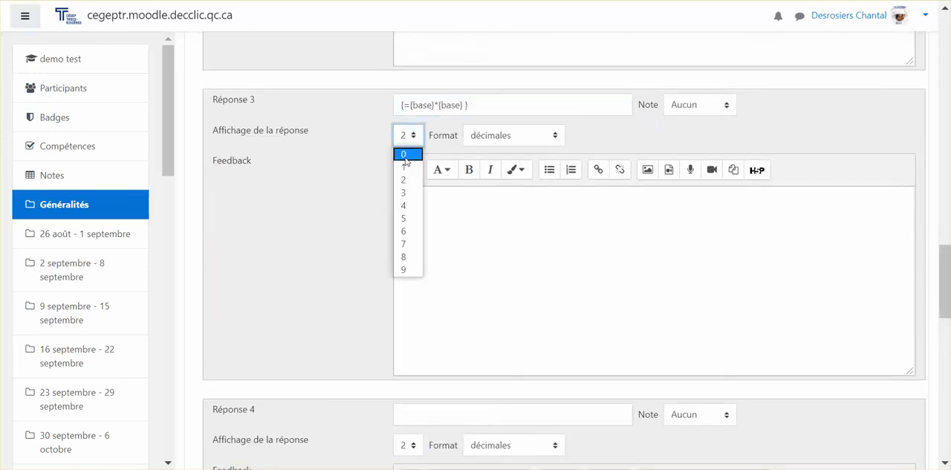
{"action": "left_click", "coordinate": [407, 153]}
Paste the copied formula into Réponse 4, change it to {={base}+{base} }, and set its display to 0 decimals
{"action": "scroll", "coordinate": [394, 251], "scroll_direction": "down", "scroll_amount": 2}
{"action": "left_click", "coordinate": [419, 249]}
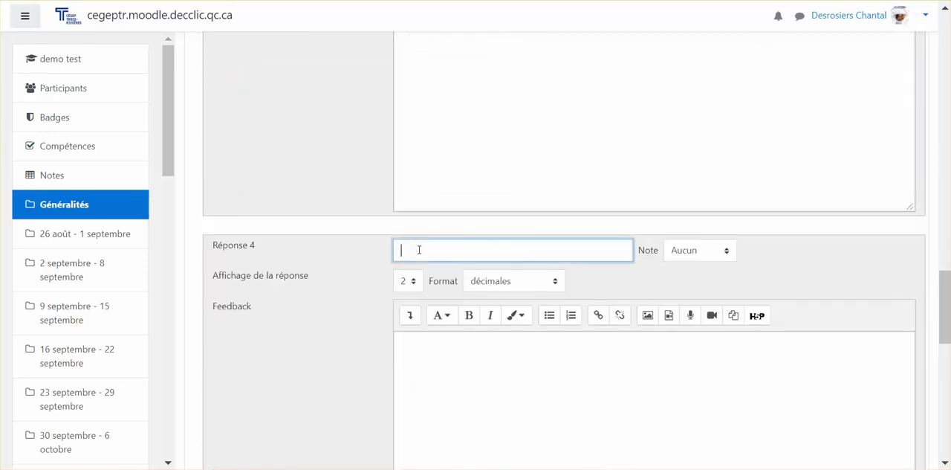
{"action": "key", "text": "ctrl+v"}
{"action": "type", "text": "+"}
{"action": "key", "text": "Delete"}
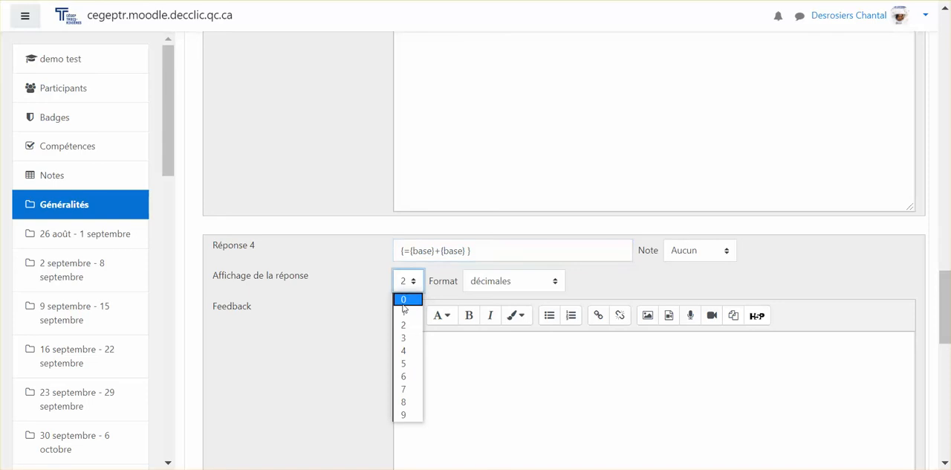
{"action": "left_click", "coordinate": [404, 299]}
Save the question's changes and continue editing, leaving Réponse 5 empty
{"action": "scroll", "coordinate": [402, 306], "scroll_direction": "down", "scroll_amount": 5}
{"action": "scroll", "coordinate": [403, 306], "scroll_direction": "down", "scroll_amount": 8}
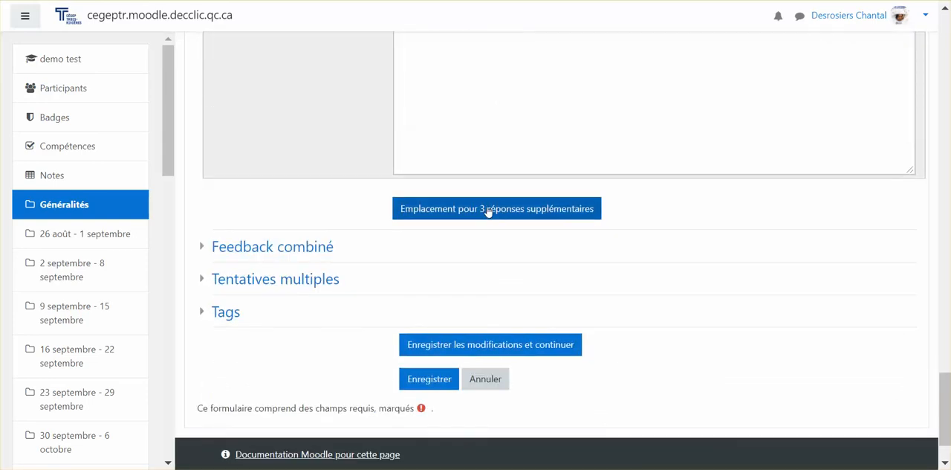
{"action": "left_click", "coordinate": [488, 212]}
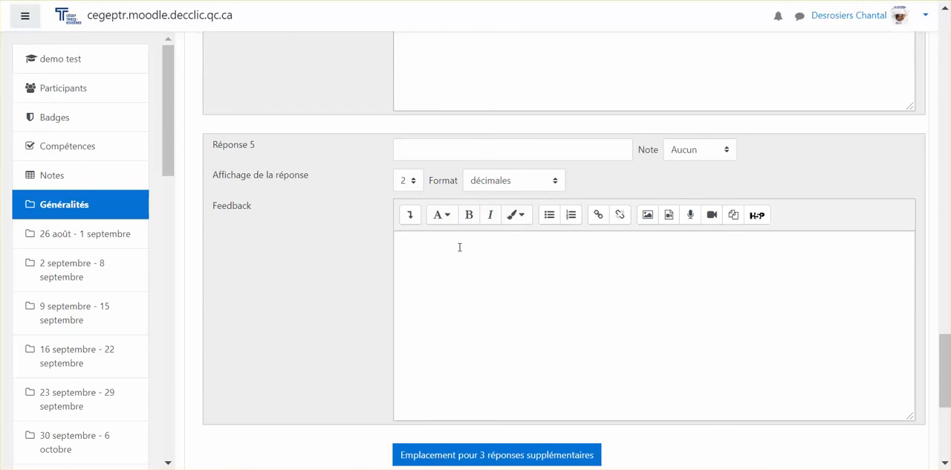
{"action": "scroll", "coordinate": [459, 246], "scroll_direction": "down", "scroll_amount": 2}
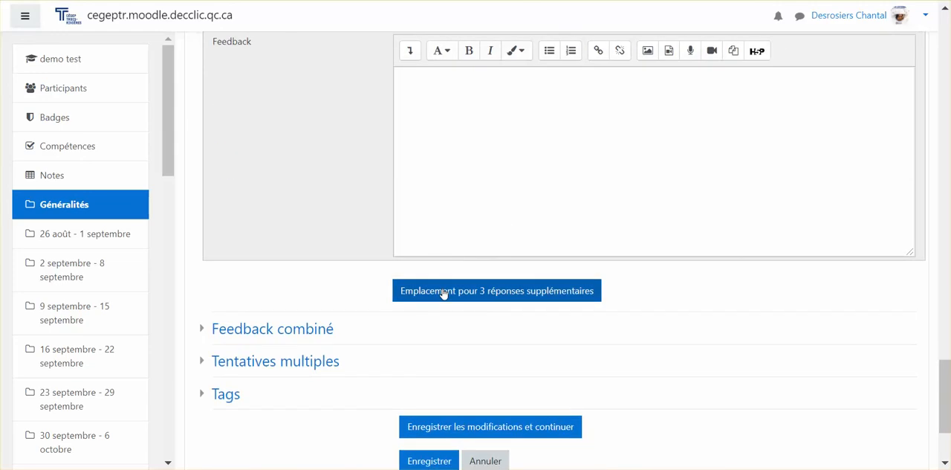
{"action": "scroll", "coordinate": [427, 361], "scroll_direction": "down", "scroll_amount": 1}
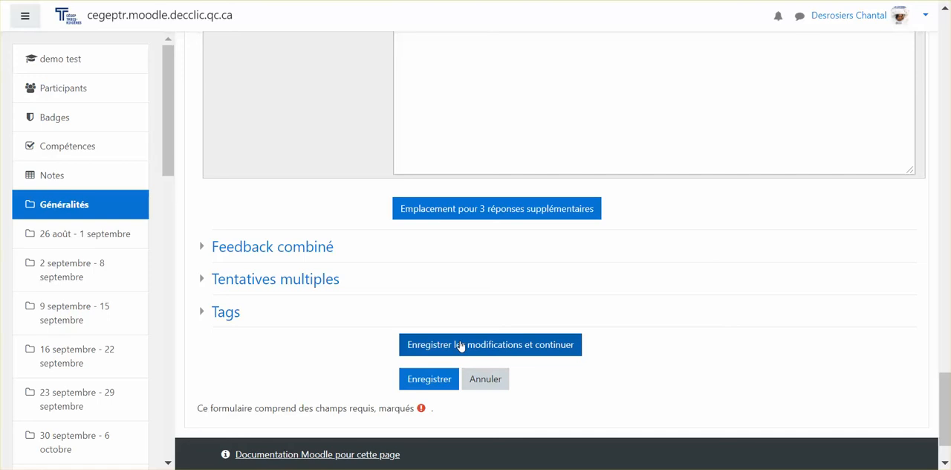
{"action": "left_click", "coordinate": [460, 345]}
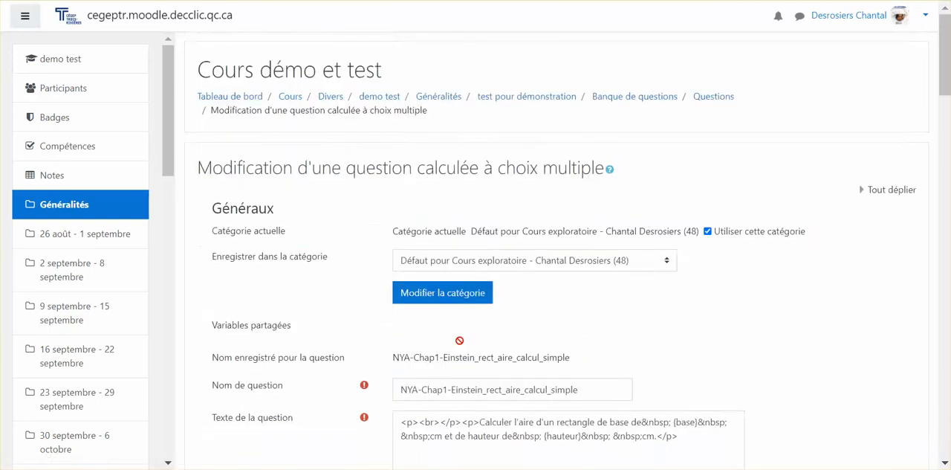
Save the question form to proceed to the dataset properties of its variables
{"action": "scroll", "coordinate": [460, 341], "scroll_direction": "down", "scroll_amount": 4}
{"action": "scroll", "coordinate": [459, 340], "scroll_direction": "down", "scroll_amount": 10}
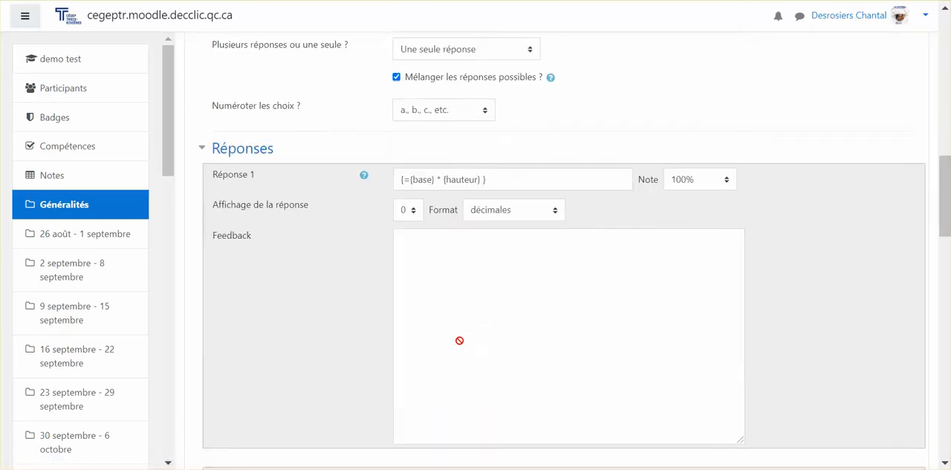
{"action": "scroll", "coordinate": [459, 340], "scroll_direction": "down", "scroll_amount": 7}
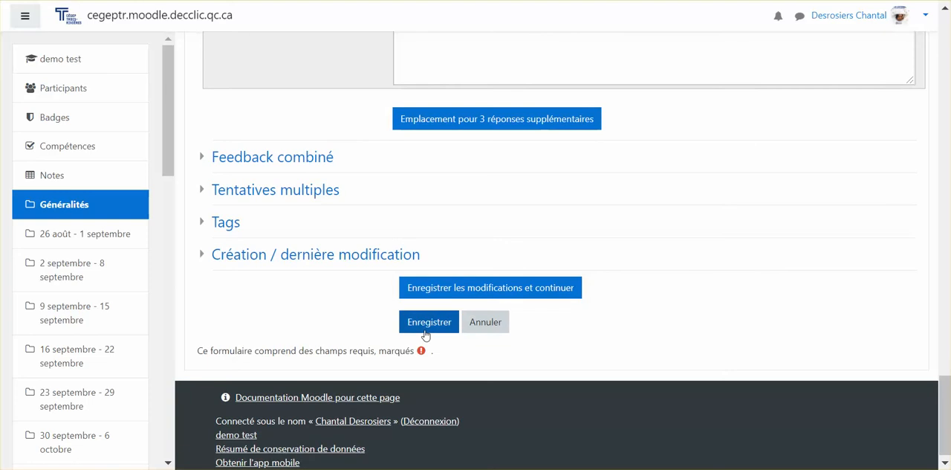
{"action": "left_click", "coordinate": [427, 335]}
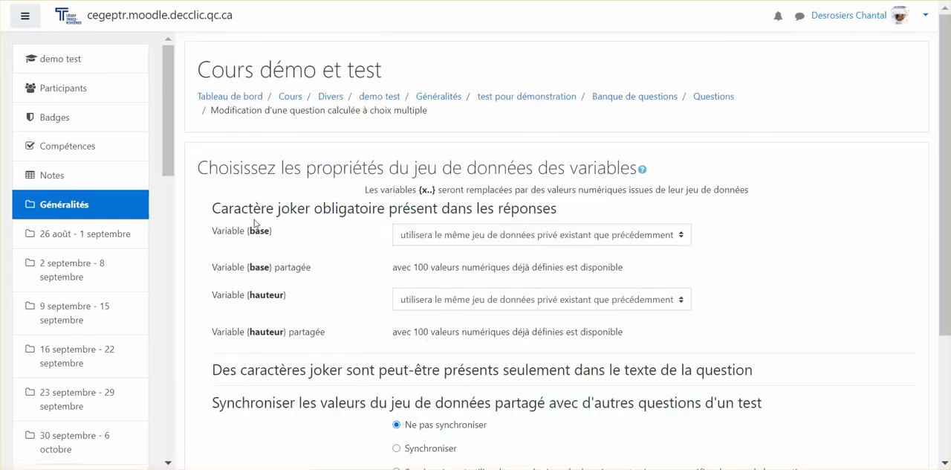
Make both the base and hauteur variables use an already existing shared dataset
{"action": "left_click", "coordinate": [431, 238]}
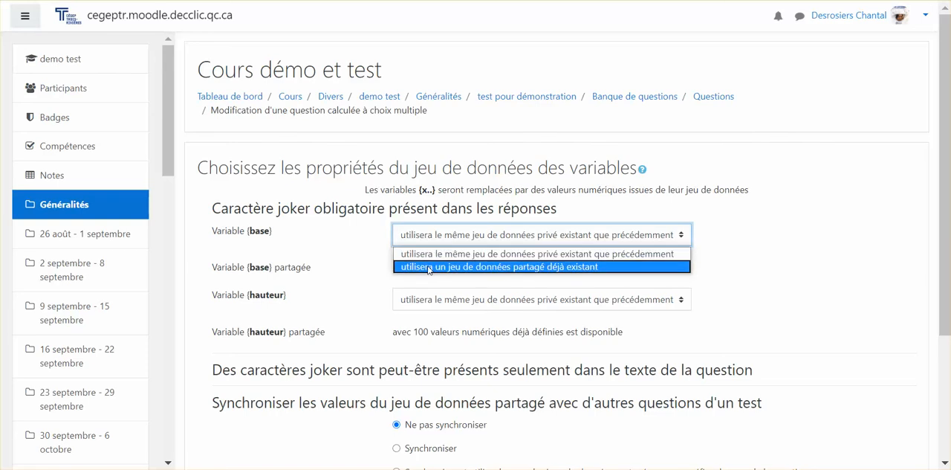
{"action": "left_click", "coordinate": [429, 267]}
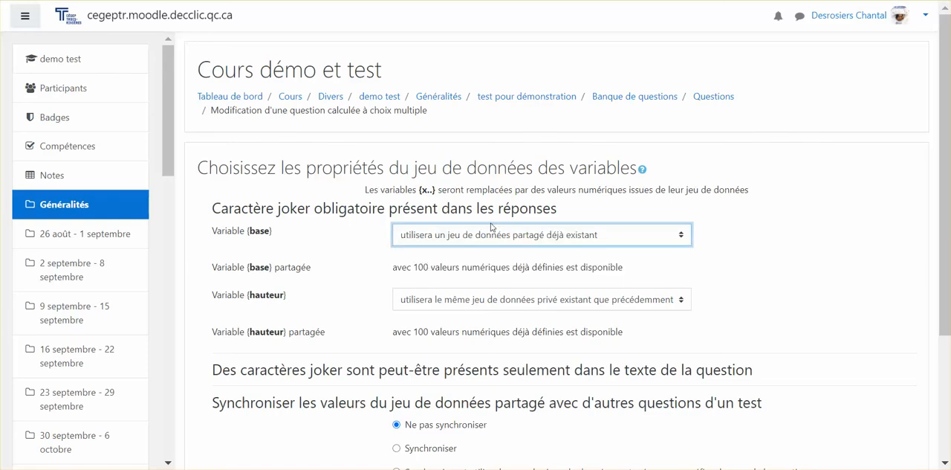
{"action": "left_click", "coordinate": [447, 303]}
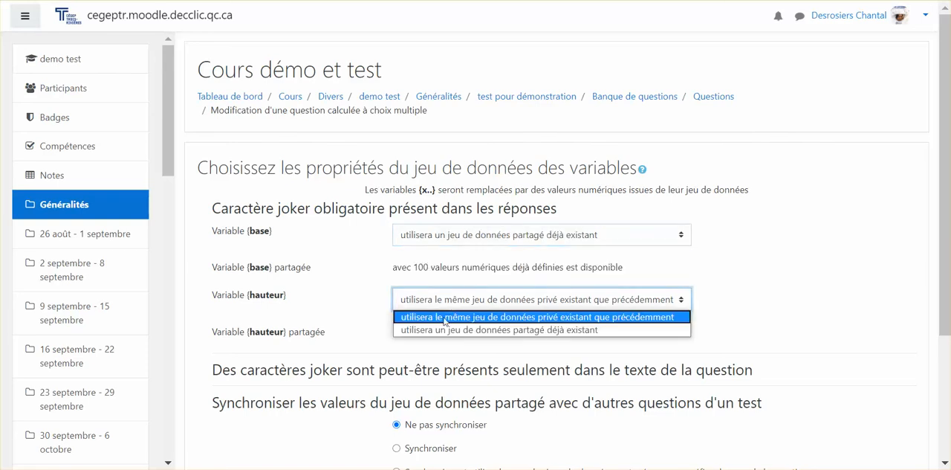
{"action": "left_click", "coordinate": [444, 330]}
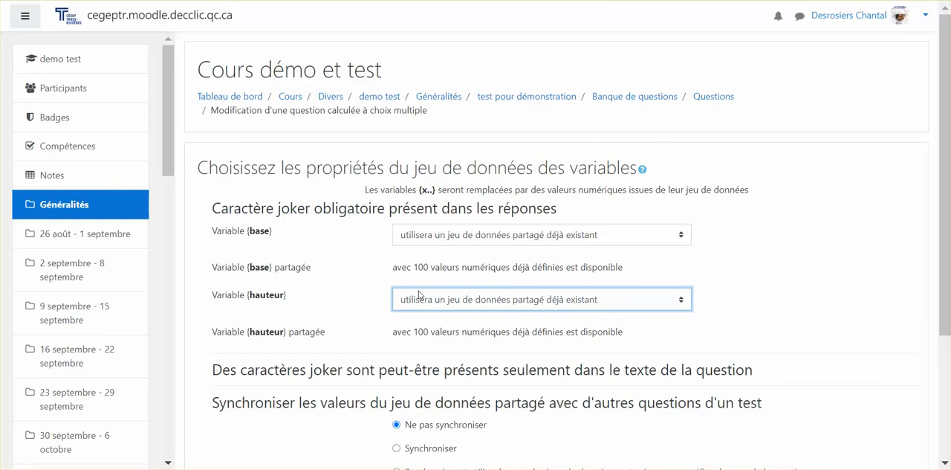
Synchronise the shared datasets using their names as a prefix to the question name, and continue to the following page
{"action": "scroll", "coordinate": [435, 312], "scroll_direction": "down", "scroll_amount": 2}
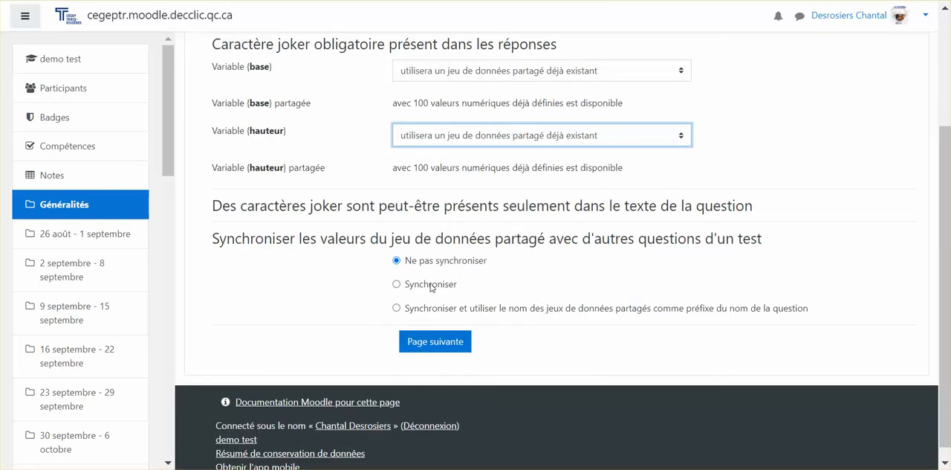
{"action": "left_click", "coordinate": [397, 308]}
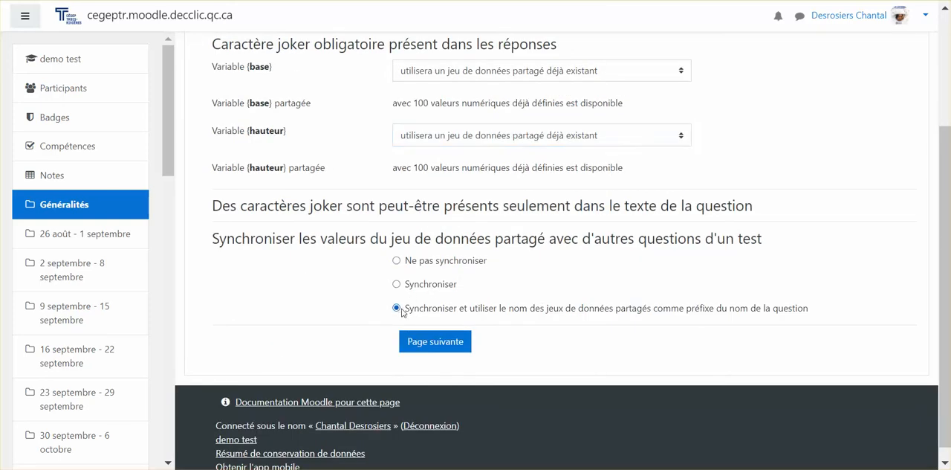
{"action": "left_click", "coordinate": [433, 341]}
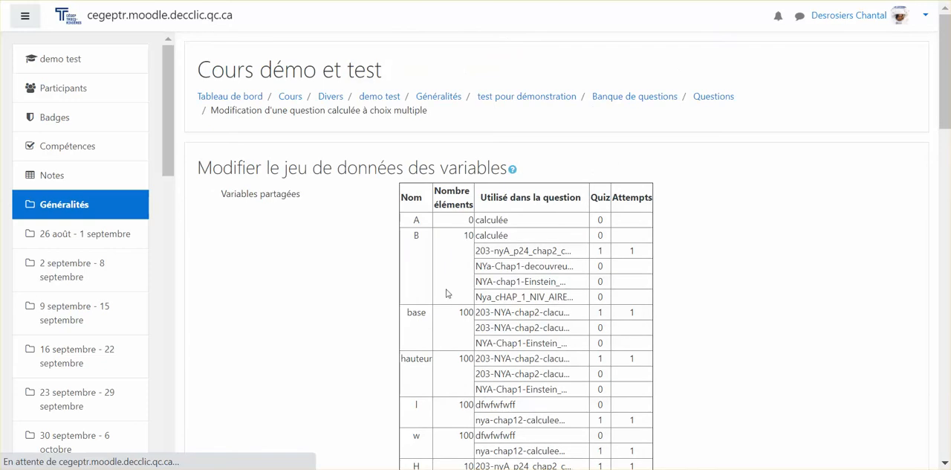
Examine the shared variables, their value ranges and decimals, the calculated answers and the options for adding dataset items
{"action": "scroll", "coordinate": [446, 292], "scroll_direction": "down", "scroll_amount": 3}
{"action": "scroll", "coordinate": [445, 291], "scroll_direction": "down", "scroll_amount": 4}
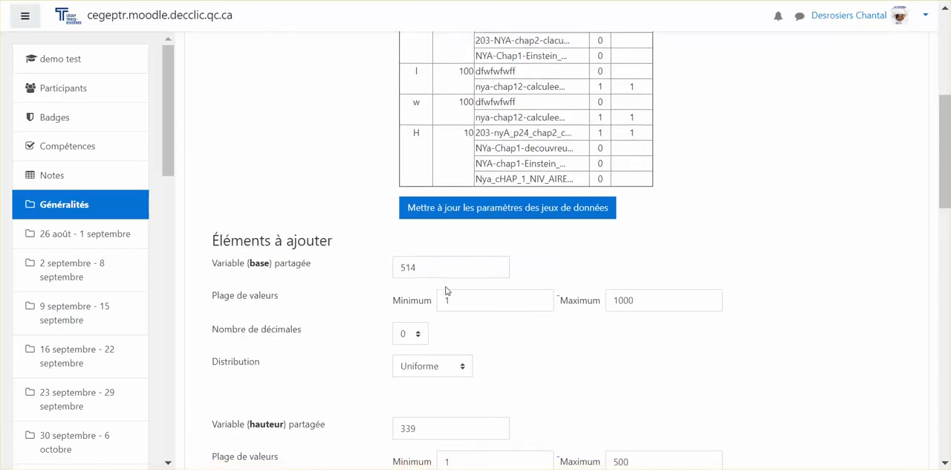
{"action": "scroll", "coordinate": [446, 291], "scroll_direction": "down", "scroll_amount": 2}
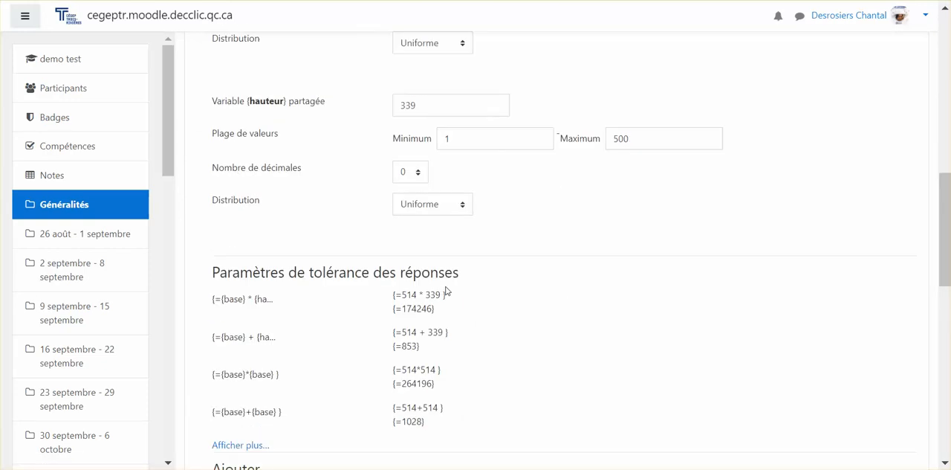
{"action": "scroll", "coordinate": [447, 291], "scroll_direction": "down", "scroll_amount": 2}
{"action": "scroll", "coordinate": [447, 290], "scroll_direction": "down", "scroll_amount": 2}
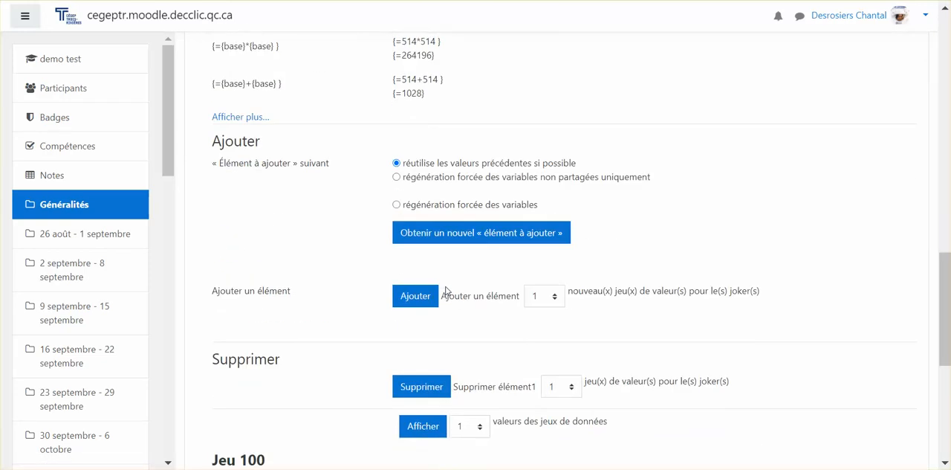
{"action": "scroll", "coordinate": [445, 290], "scroll_direction": "up", "scroll_amount": 5}
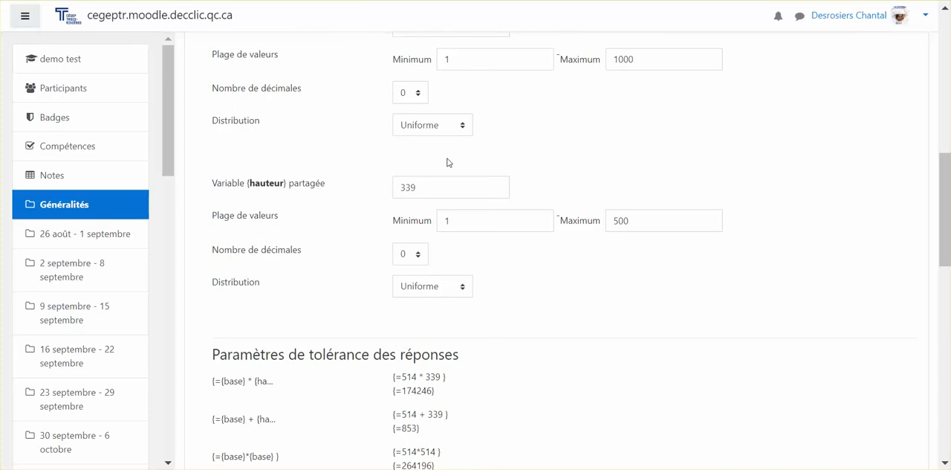
{"action": "scroll", "coordinate": [366, 75], "scroll_direction": "up", "scroll_amount": 1}
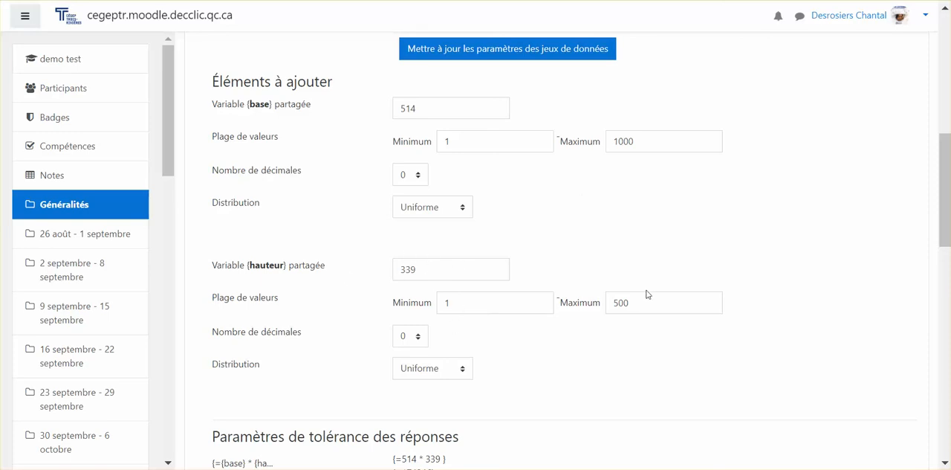
{"action": "scroll", "coordinate": [646, 294], "scroll_direction": "down", "scroll_amount": 3}
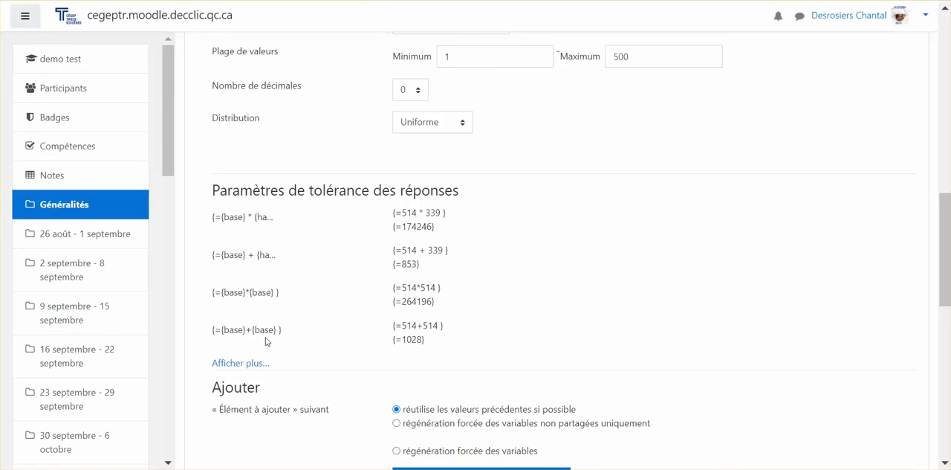
Expand the answer tolerance parameters and review the tolerance, type, decimals and format for each of the four formulas
{"action": "left_click", "coordinate": [242, 364]}
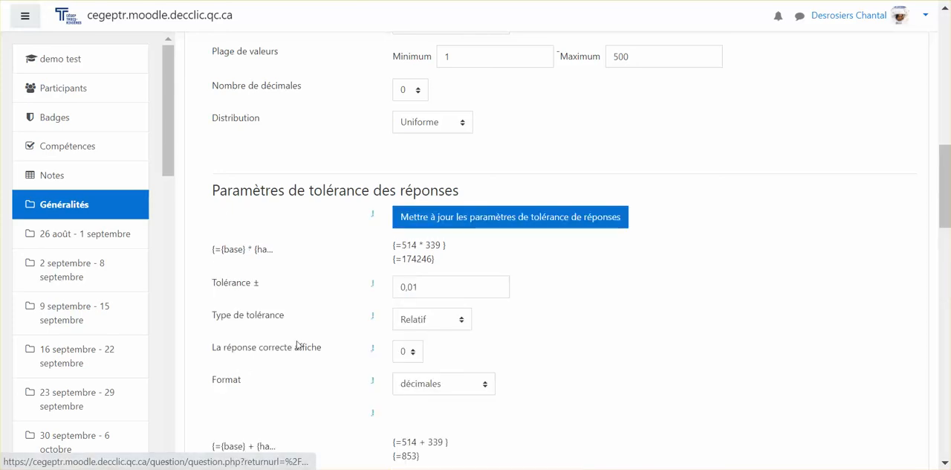
{"action": "scroll", "coordinate": [297, 344], "scroll_direction": "down", "scroll_amount": 4}
{"action": "scroll", "coordinate": [297, 344], "scroll_direction": "up", "scroll_amount": 3}
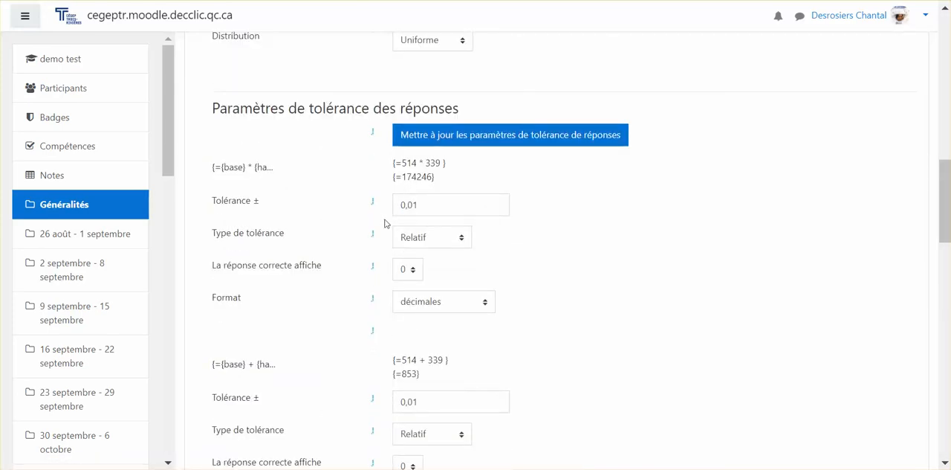
{"action": "scroll", "coordinate": [351, 274], "scroll_direction": "down", "scroll_amount": 2}
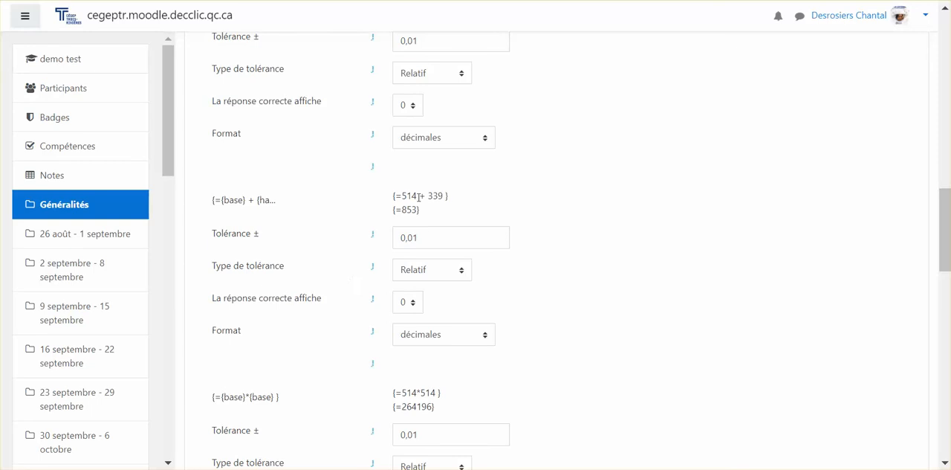
{"action": "scroll", "coordinate": [405, 253], "scroll_direction": "down", "scroll_amount": 2}
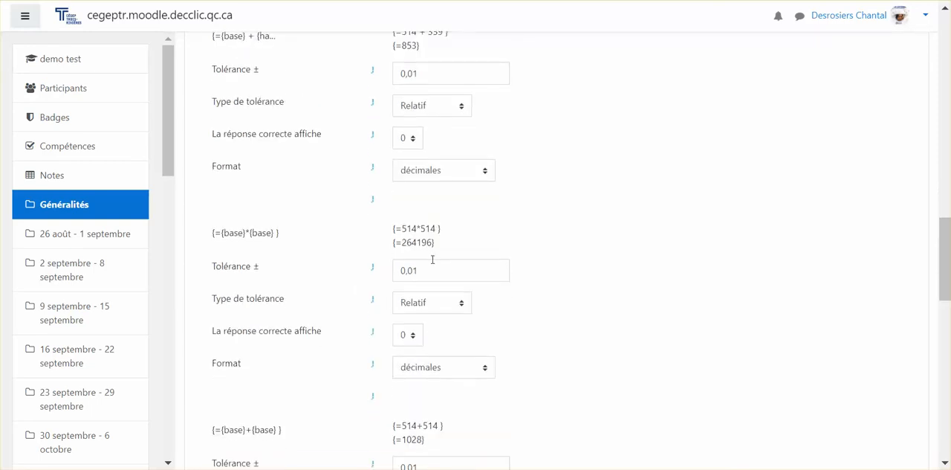
{"action": "scroll", "coordinate": [433, 259], "scroll_direction": "down", "scroll_amount": 2}
{"action": "scroll", "coordinate": [378, 322], "scroll_direction": "down", "scroll_amount": 2}
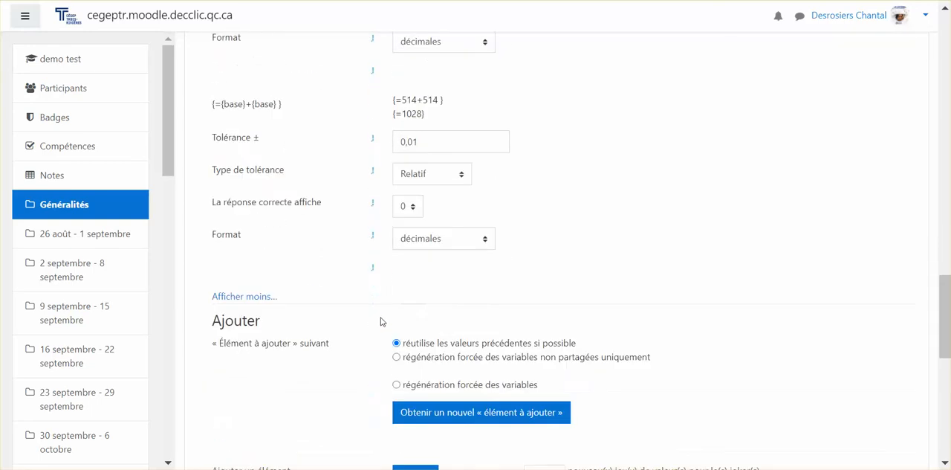
Try to add 30 new sets of values for the shared base and hauteur variables
{"action": "scroll", "coordinate": [380, 321], "scroll_direction": "down", "scroll_amount": 1}
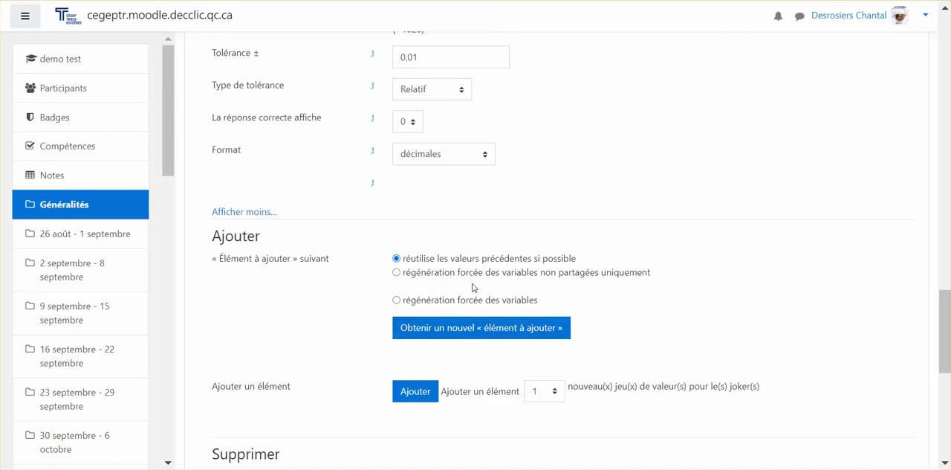
{"action": "scroll", "coordinate": [409, 335], "scroll_direction": "down", "scroll_amount": 1}
{"action": "scroll", "coordinate": [409, 334], "scroll_direction": "up", "scroll_amount": 1}
{"action": "scroll", "coordinate": [410, 342], "scroll_direction": "down", "scroll_amount": 1}
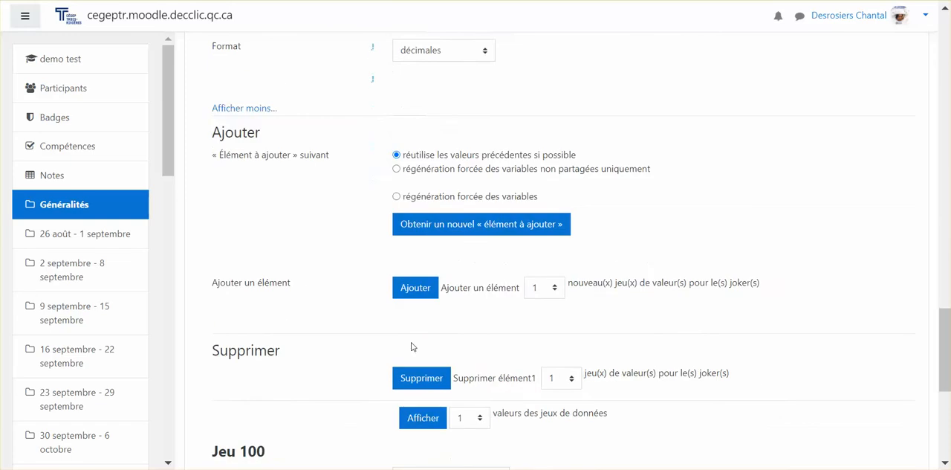
{"action": "scroll", "coordinate": [411, 346], "scroll_direction": "down", "scroll_amount": 1}
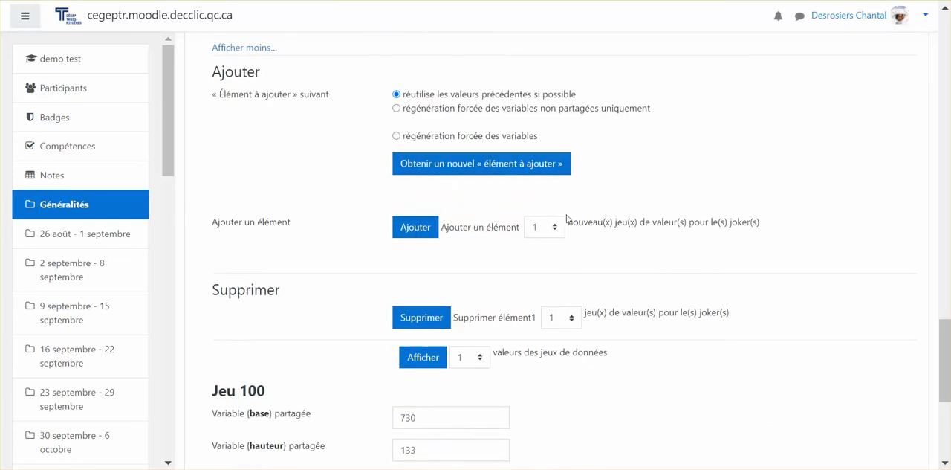
{"action": "left_click", "coordinate": [544, 232]}
{"action": "left_click", "coordinate": [542, 259]}
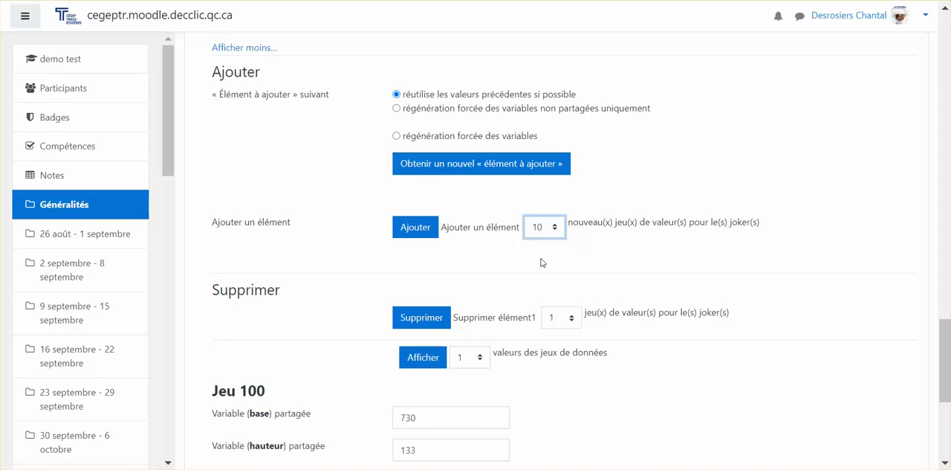
{"action": "left_click", "coordinate": [551, 228]}
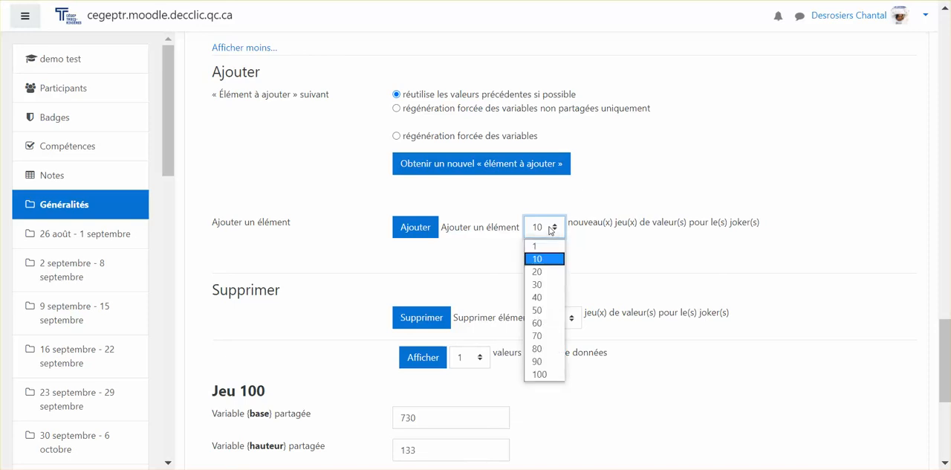
{"action": "left_click", "coordinate": [546, 285]}
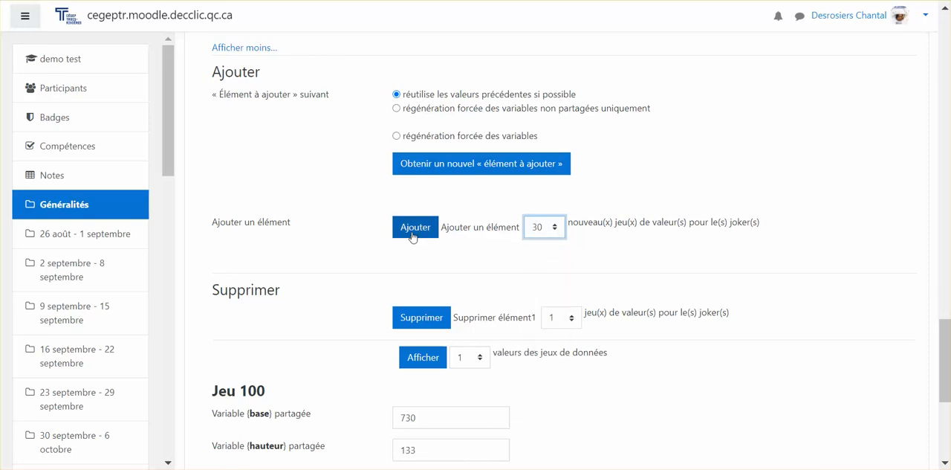
{"action": "left_click", "coordinate": [413, 234]}
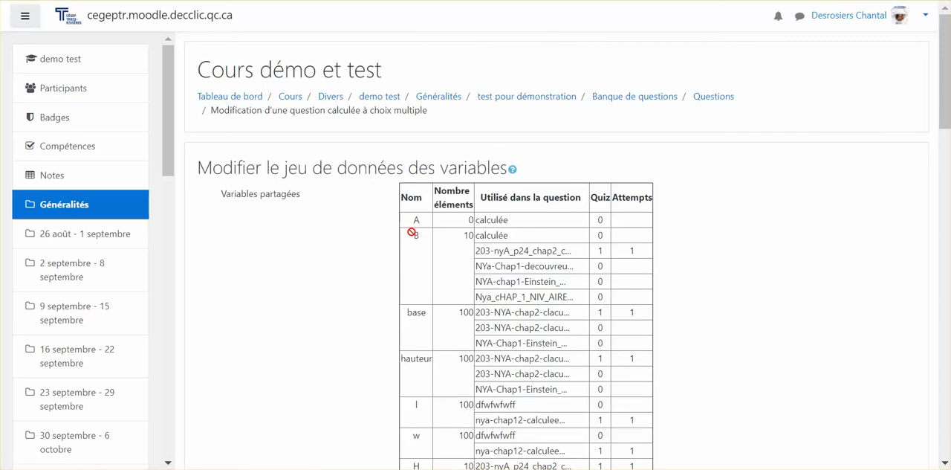
Delete 20 sets of values from the shared base and hauteur datasets
{"action": "scroll", "coordinate": [411, 231], "scroll_direction": "down", "scroll_amount": 20}
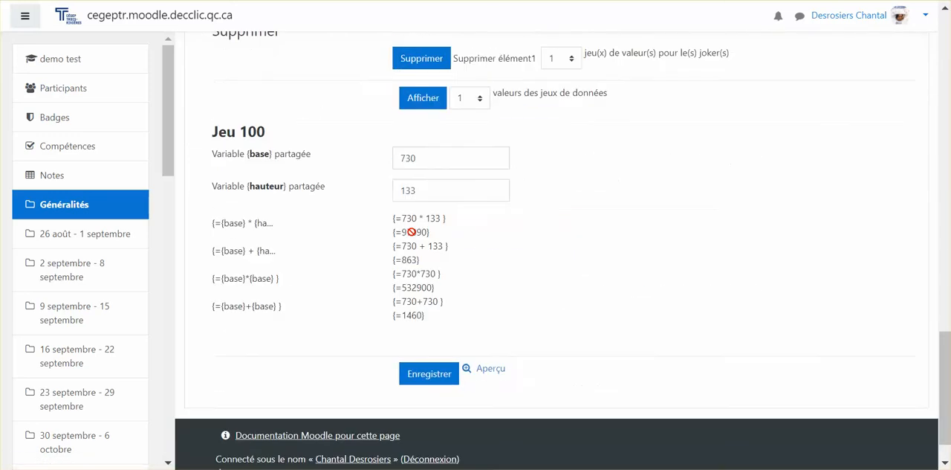
{"action": "scroll", "coordinate": [411, 232], "scroll_direction": "down", "scroll_amount": 2}
{"action": "scroll", "coordinate": [409, 228], "scroll_direction": "up", "scroll_amount": 3}
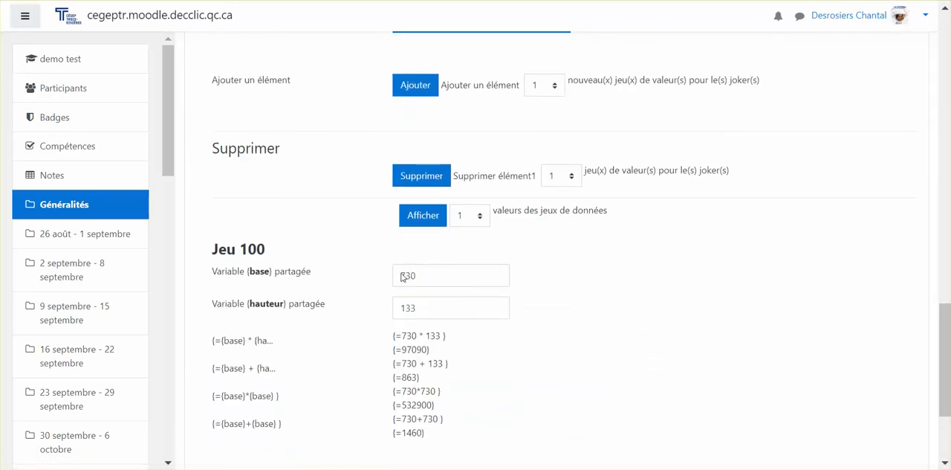
{"action": "left_click", "coordinate": [562, 182]}
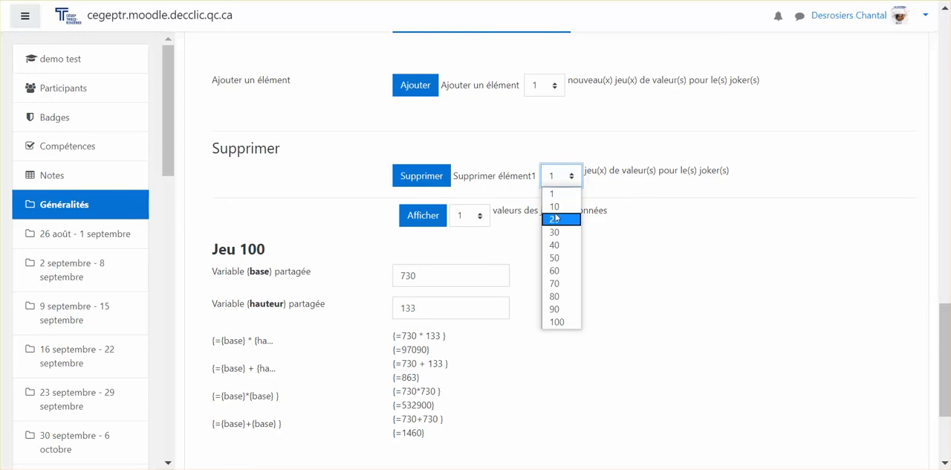
{"action": "left_click", "coordinate": [555, 220]}
{"action": "left_click", "coordinate": [415, 177]}
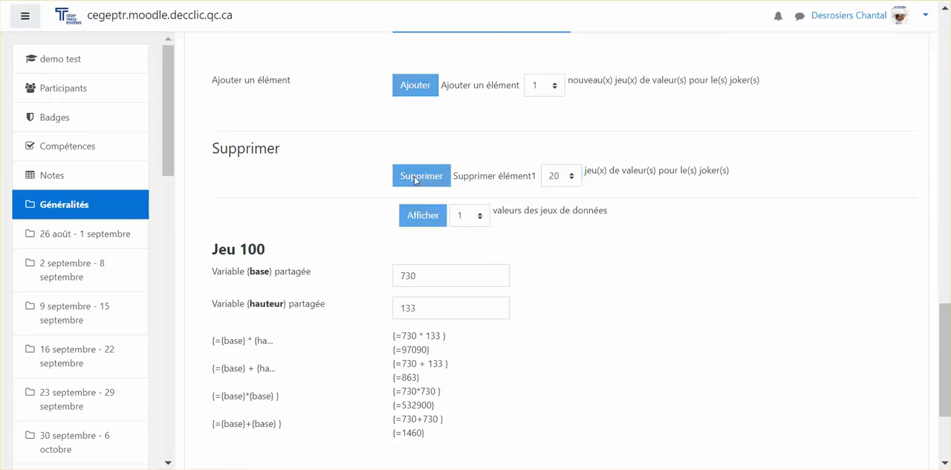
Display 10 of the dataset values for the shared variables
{"action": "scroll", "coordinate": [414, 176], "scroll_direction": "down", "scroll_amount": 10}
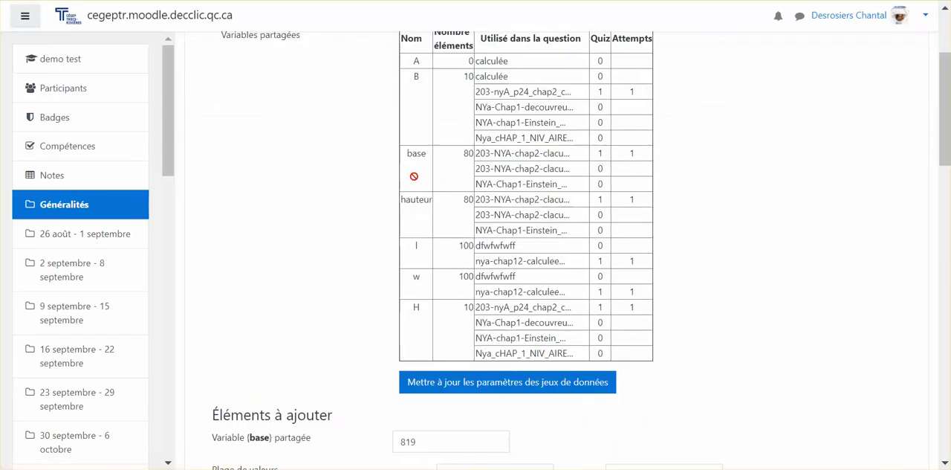
{"action": "scroll", "coordinate": [413, 176], "scroll_direction": "down", "scroll_amount": 15}
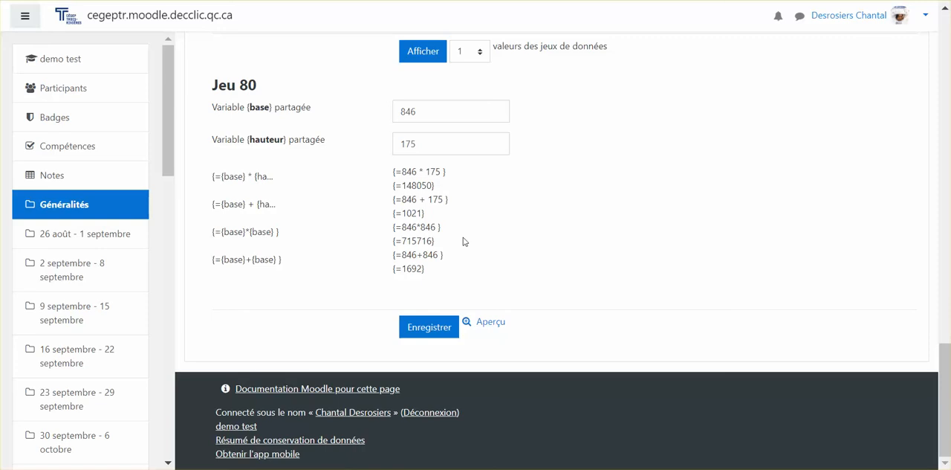
{"action": "scroll", "coordinate": [464, 239], "scroll_direction": "up", "scroll_amount": 1}
{"action": "left_click", "coordinate": [469, 136]}
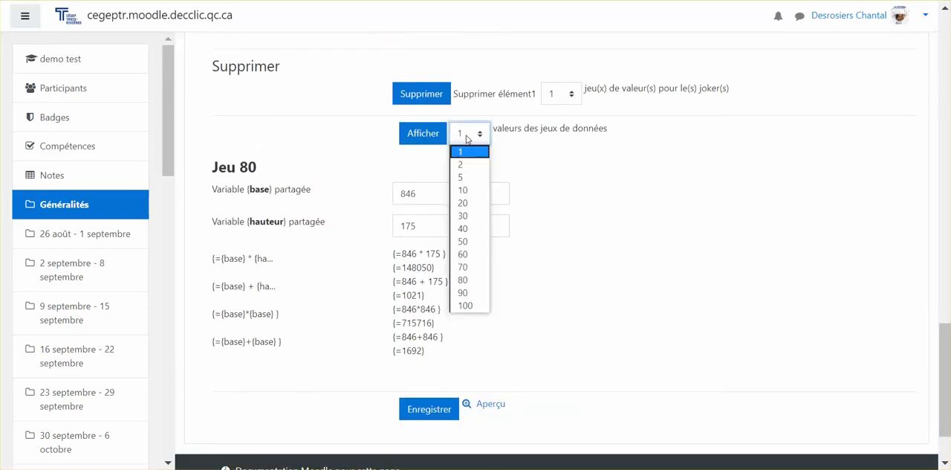
{"action": "left_click", "coordinate": [467, 192]}
{"action": "left_click", "coordinate": [423, 136]}
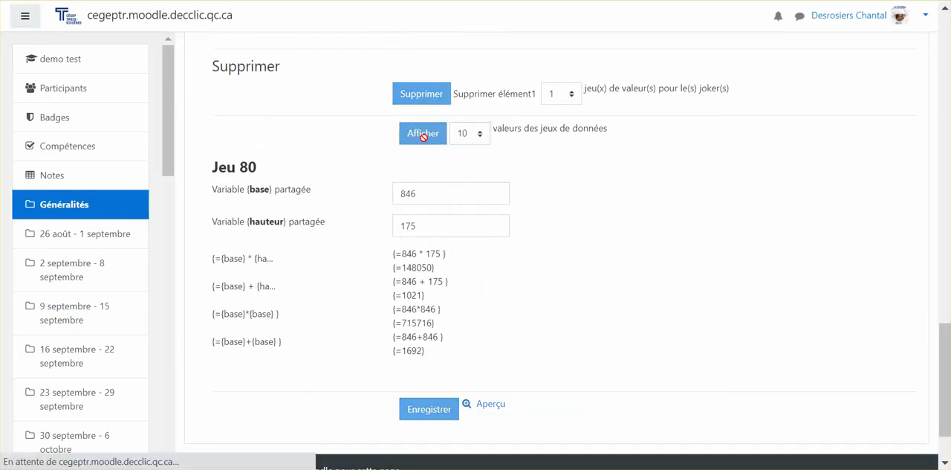
Review the displayed base and hauteur sets with their calculated answers, and save the question
{"action": "scroll", "coordinate": [420, 211], "scroll_direction": "down", "scroll_amount": 12}
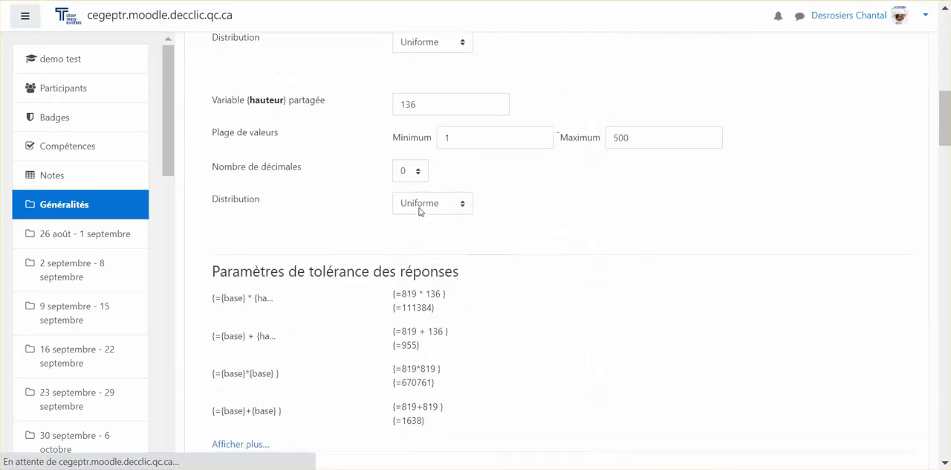
{"action": "scroll", "coordinate": [420, 211], "scroll_direction": "down", "scroll_amount": 10}
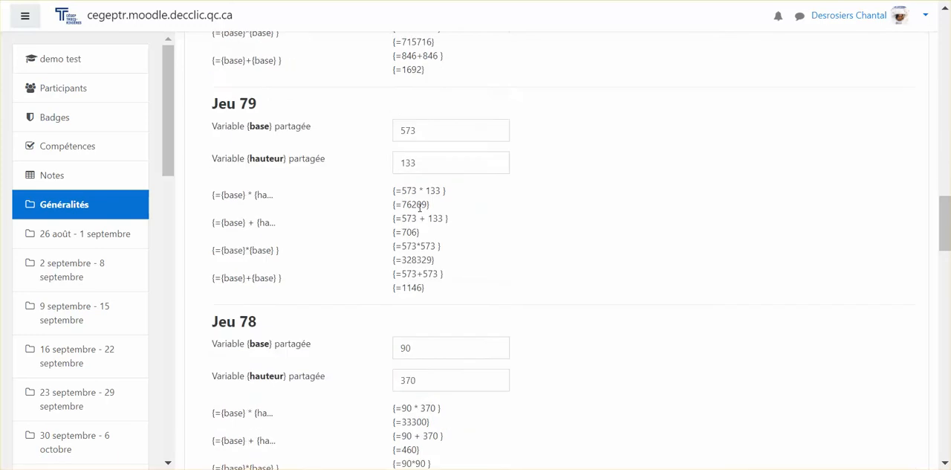
{"action": "scroll", "coordinate": [420, 211], "scroll_direction": "down", "scroll_amount": 5}
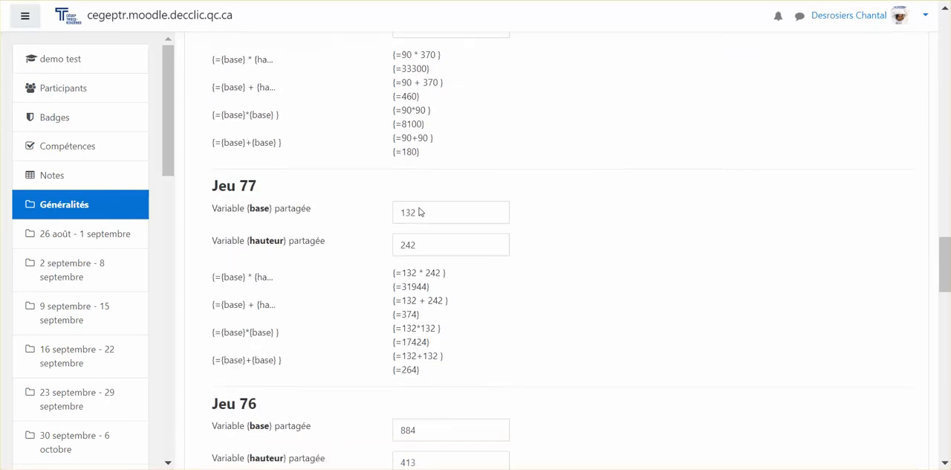
{"action": "scroll", "coordinate": [420, 211], "scroll_direction": "down", "scroll_amount": 9}
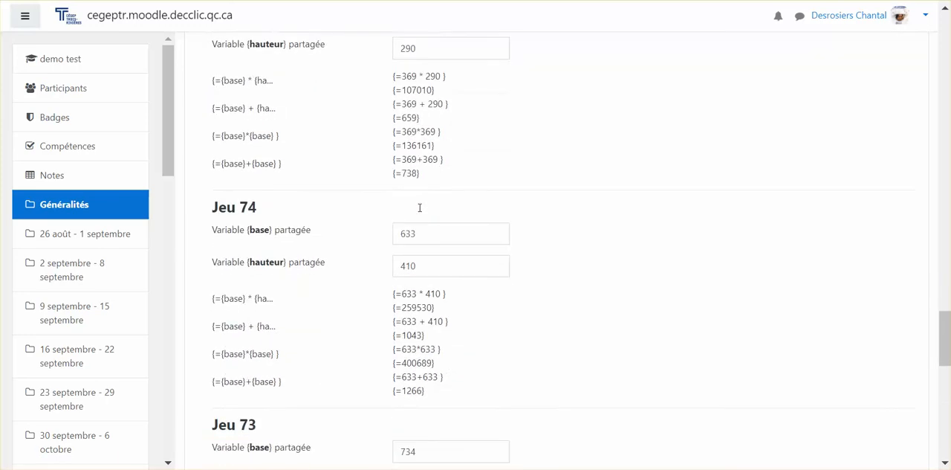
{"action": "scroll", "coordinate": [420, 211], "scroll_direction": "down", "scroll_amount": 9}
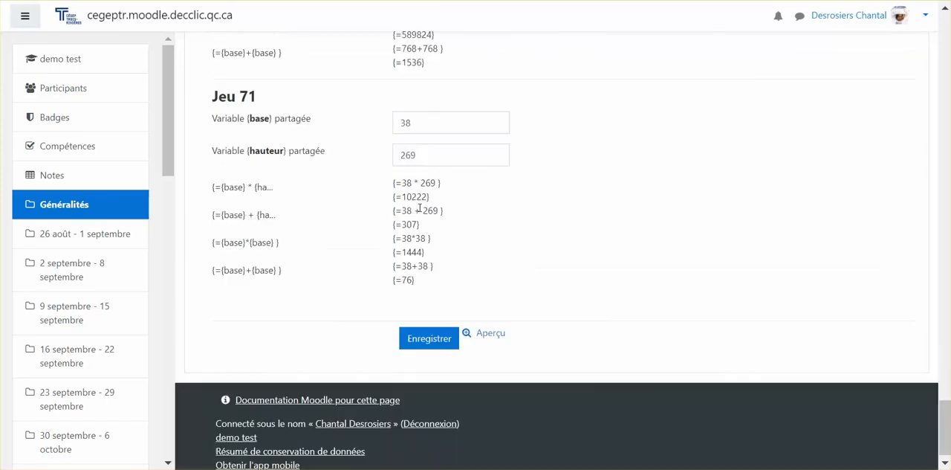
{"action": "left_click", "coordinate": [428, 326]}
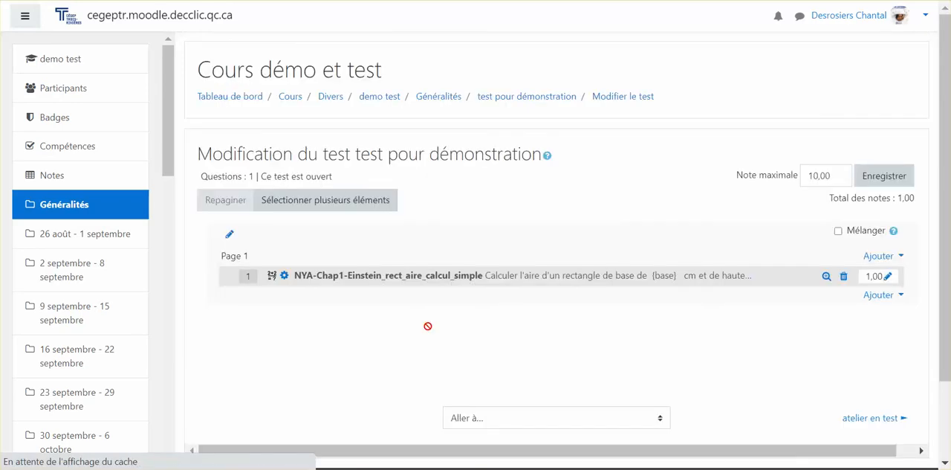
Start an attempt at the test pour démonstration and choose 348100 as the rectangle's area
{"action": "left_click", "coordinate": [508, 103]}
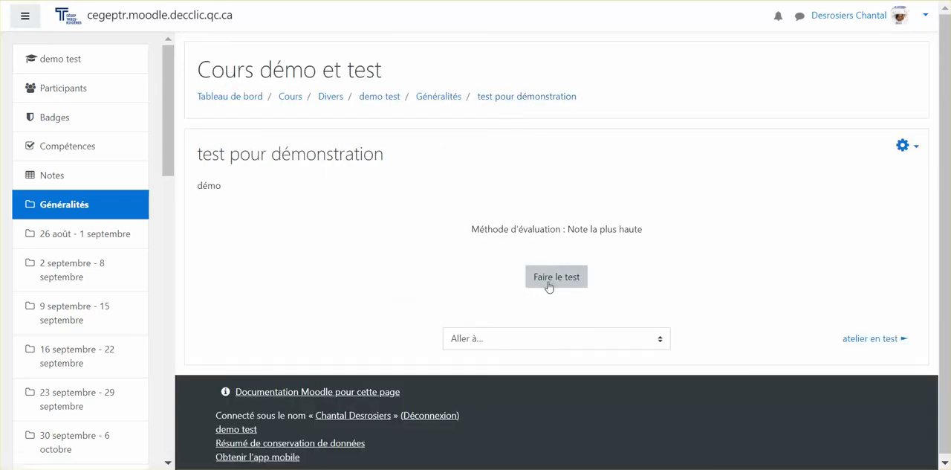
{"action": "left_click", "coordinate": [549, 278]}
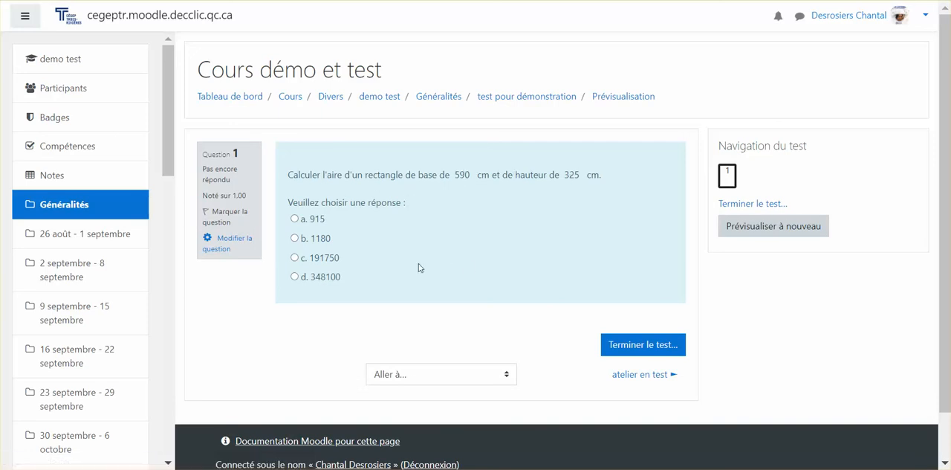
{"action": "left_click", "coordinate": [295, 277]}
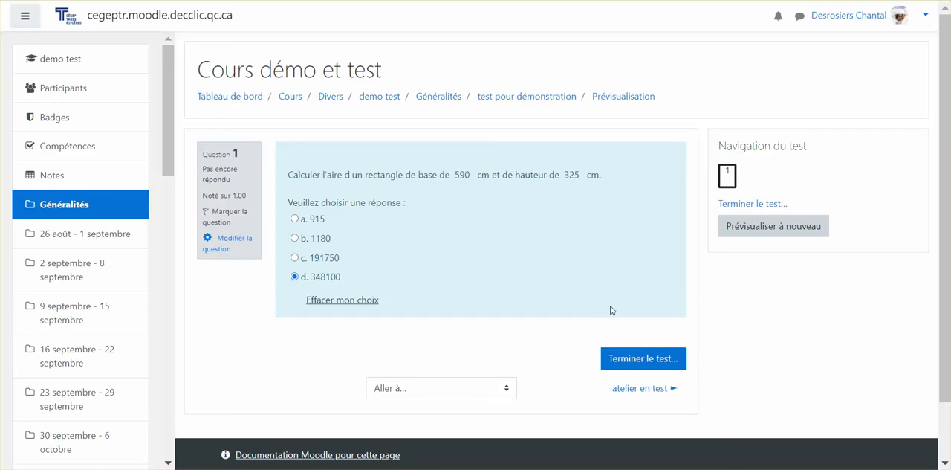
{"action": "left_click", "coordinate": [372, 300]}
{"action": "left_click", "coordinate": [295, 258]}
Finish the test attempt and submit all answers, confirming the submission
{"action": "left_click", "coordinate": [627, 360]}
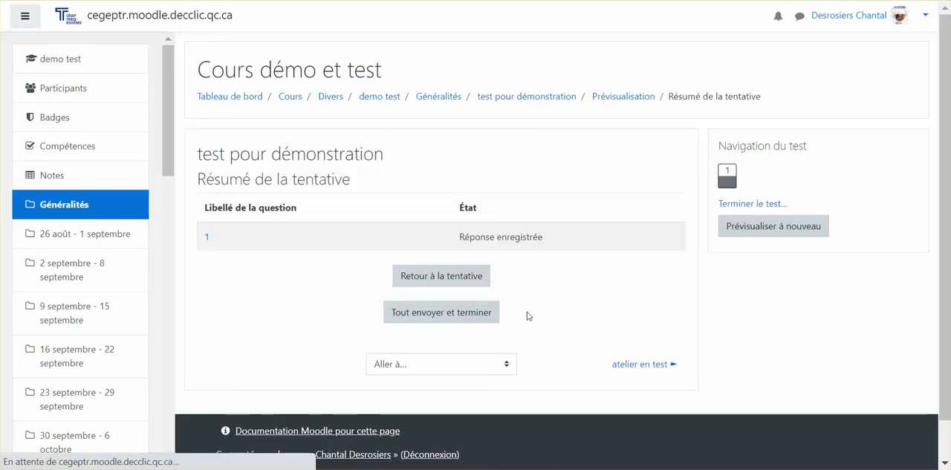
{"action": "left_click", "coordinate": [471, 320]}
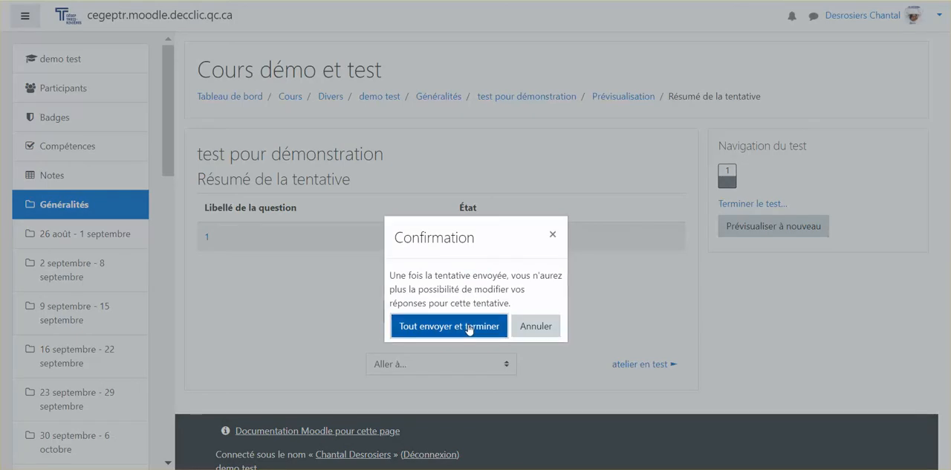
{"action": "left_click", "coordinate": [469, 327]}
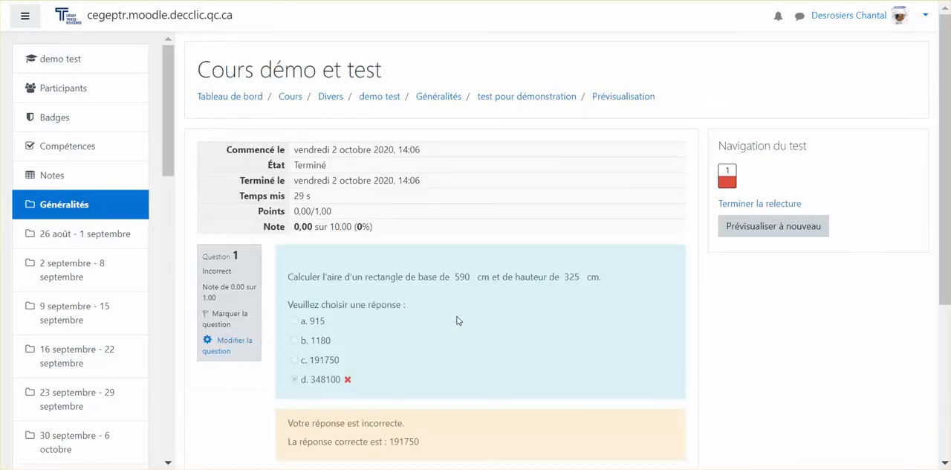
Review the grade, the marked answer and the feedback of the submitted attempt, and end the review
{"action": "scroll", "coordinate": [565, 280], "scroll_direction": "down", "scroll_amount": 1}
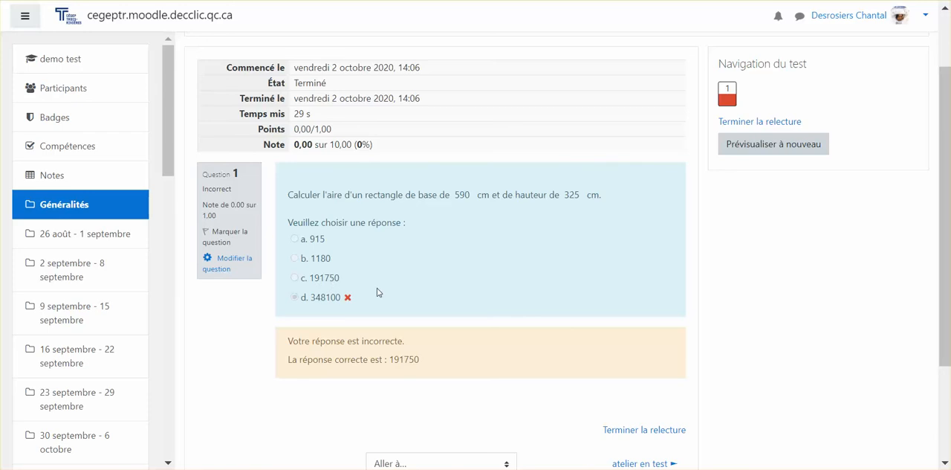
{"action": "scroll", "coordinate": [377, 291], "scroll_direction": "down", "scroll_amount": 2}
{"action": "scroll", "coordinate": [379, 291], "scroll_direction": "up", "scroll_amount": 4}
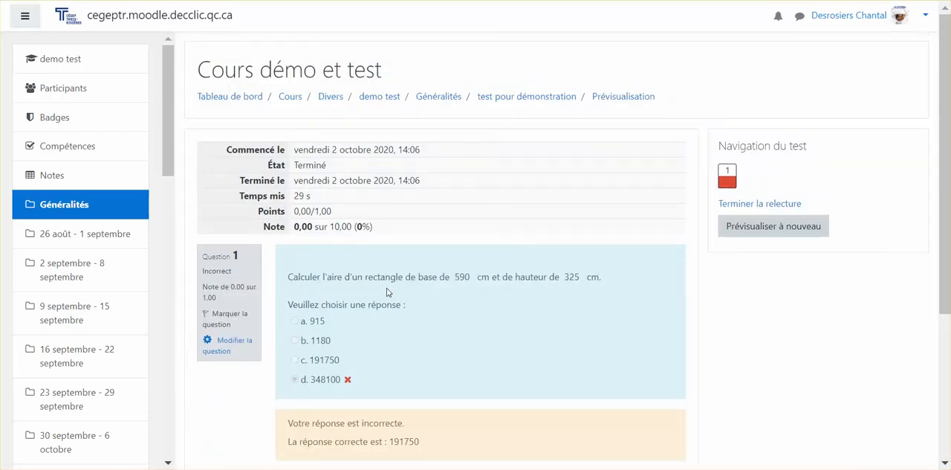
{"action": "scroll", "coordinate": [508, 266], "scroll_direction": "down", "scroll_amount": 1}
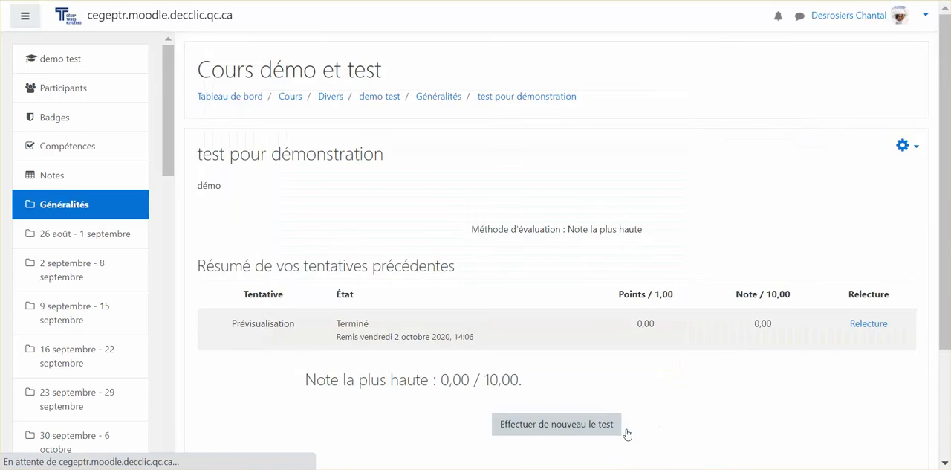
Return to the demo test course, reopen the test pour démonstration and start another attempt
{"action": "left_click", "coordinate": [391, 101]}
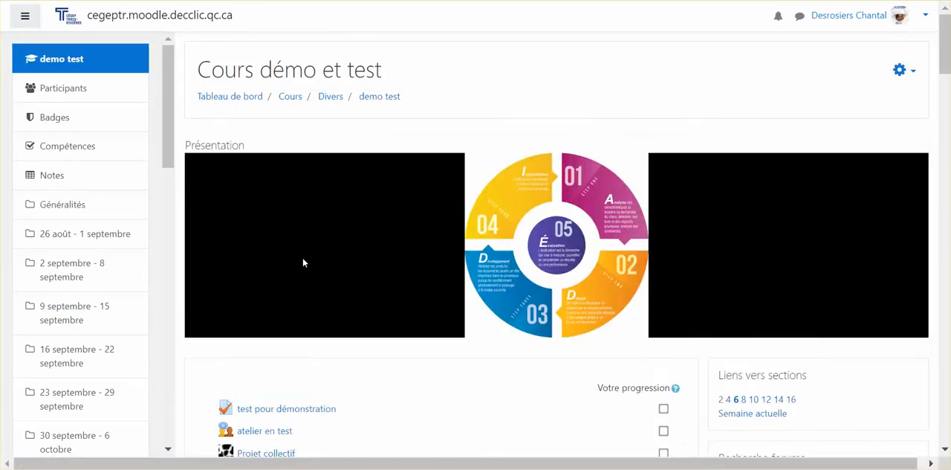
{"action": "scroll", "coordinate": [273, 327], "scroll_direction": "down", "scroll_amount": 1}
{"action": "left_click", "coordinate": [275, 329]}
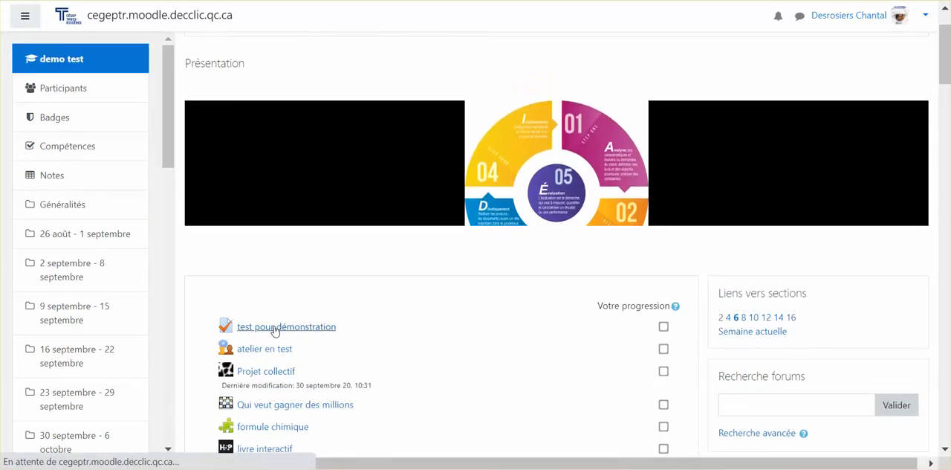
{"action": "scroll", "coordinate": [601, 262], "scroll_direction": "down", "scroll_amount": 2}
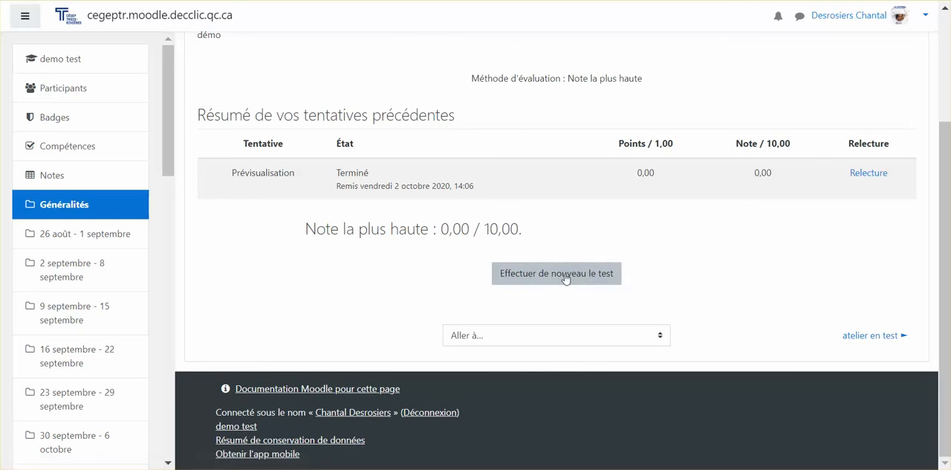
{"action": "left_click", "coordinate": [565, 274]}
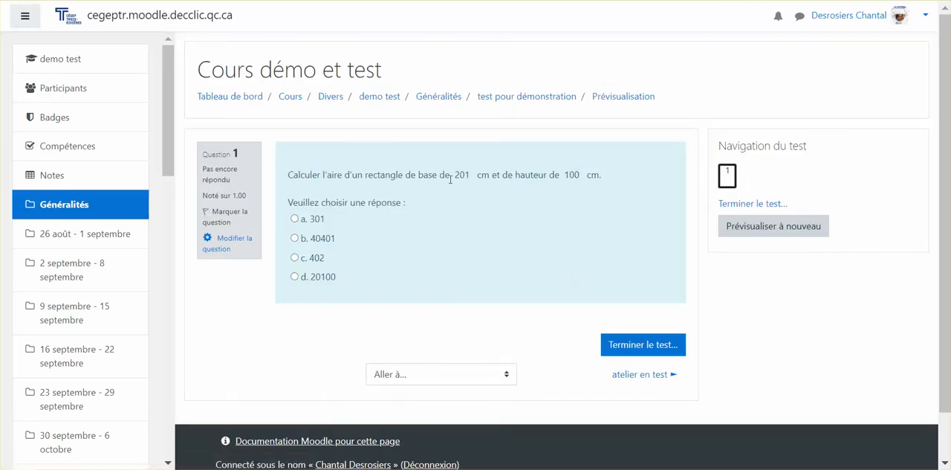
Submit the new attempt with 20100 as the rectangle's area and review its grade and feedback
{"action": "left_click", "coordinate": [295, 277]}
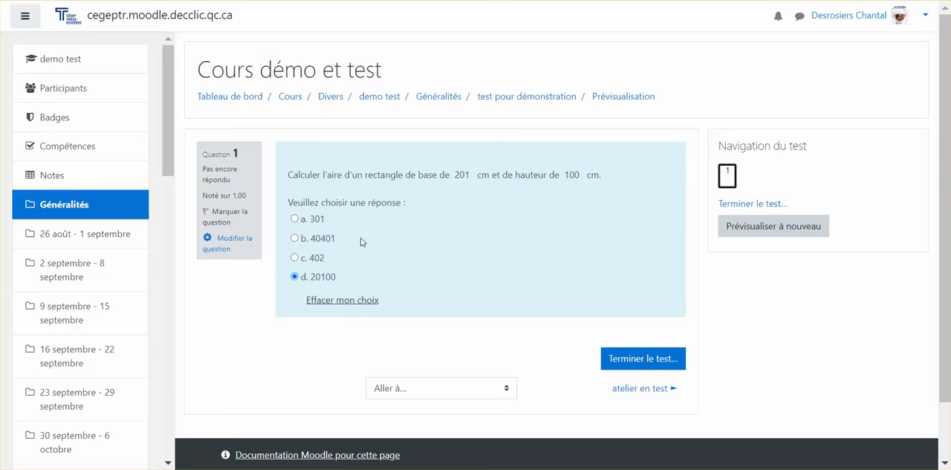
{"action": "left_click", "coordinate": [630, 361]}
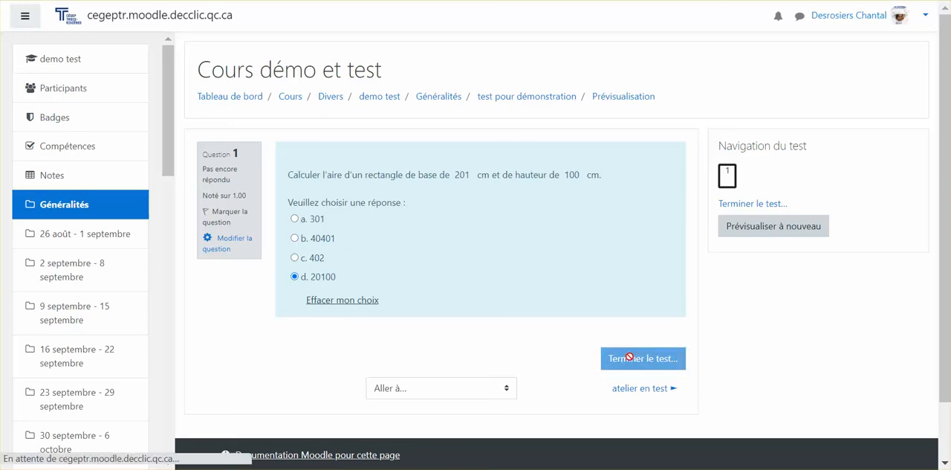
{"action": "left_click", "coordinate": [463, 318]}
{"action": "left_click", "coordinate": [464, 320]}
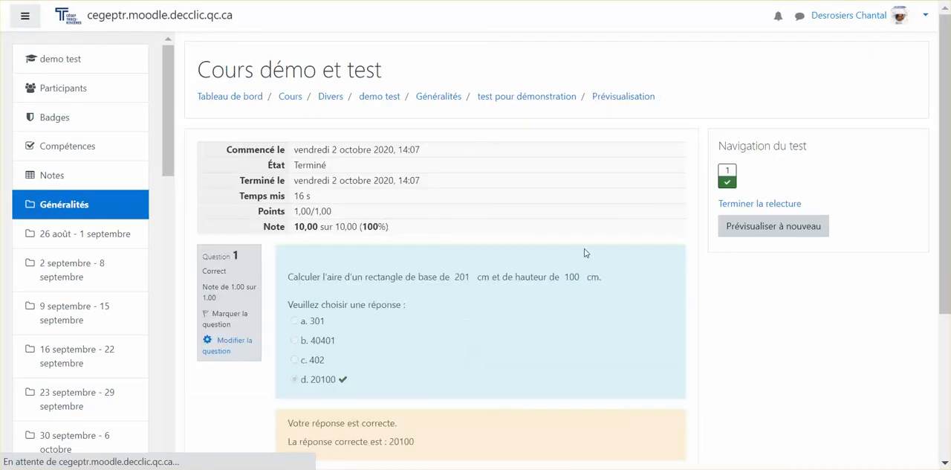
{"action": "scroll", "coordinate": [483, 293], "scroll_direction": "down", "scroll_amount": 2}
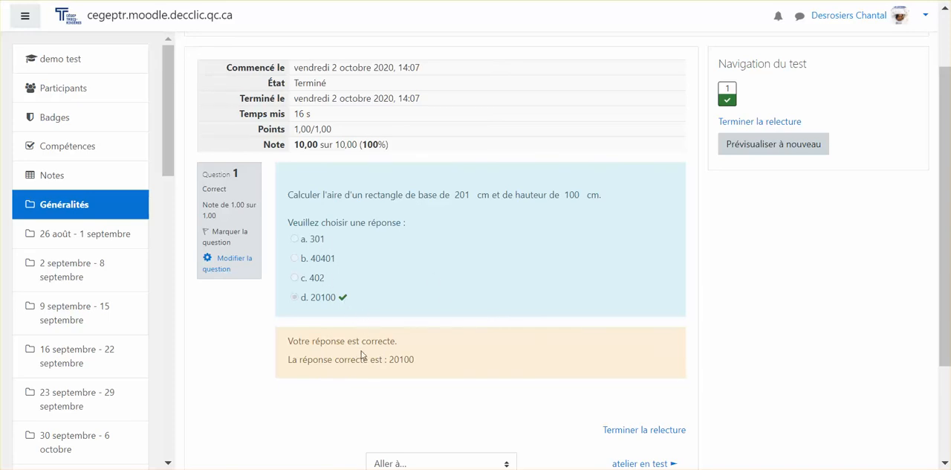
{"action": "scroll", "coordinate": [361, 376], "scroll_direction": "up", "scroll_amount": 2}
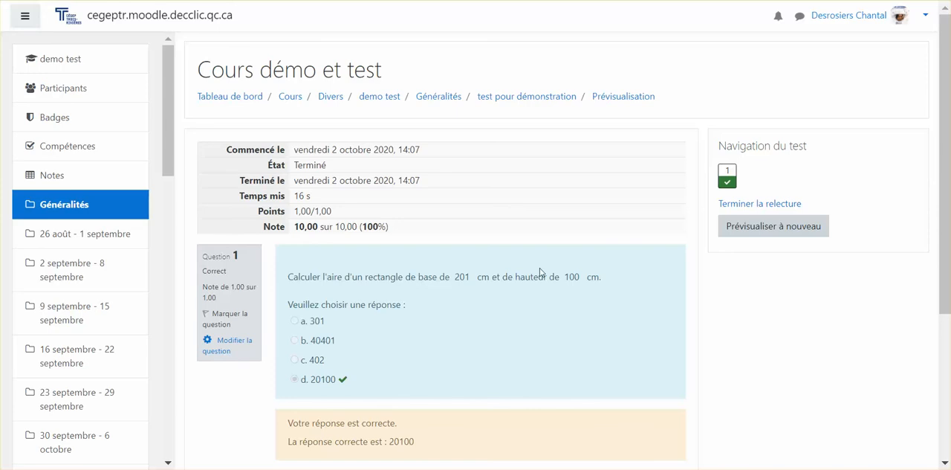